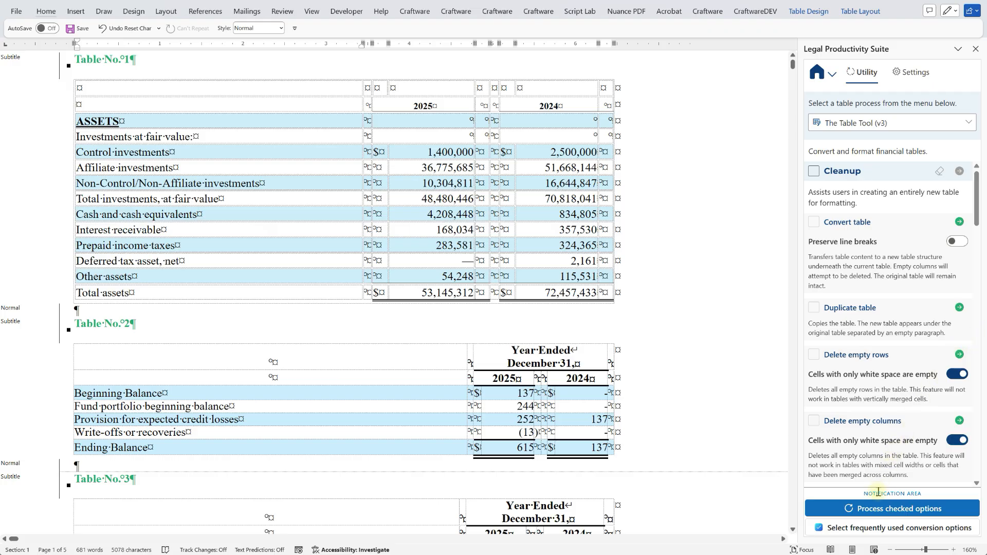
Step: Convert Table No. 1 into a new formatted table using the frequently used conversion options
left_click(872, 529)
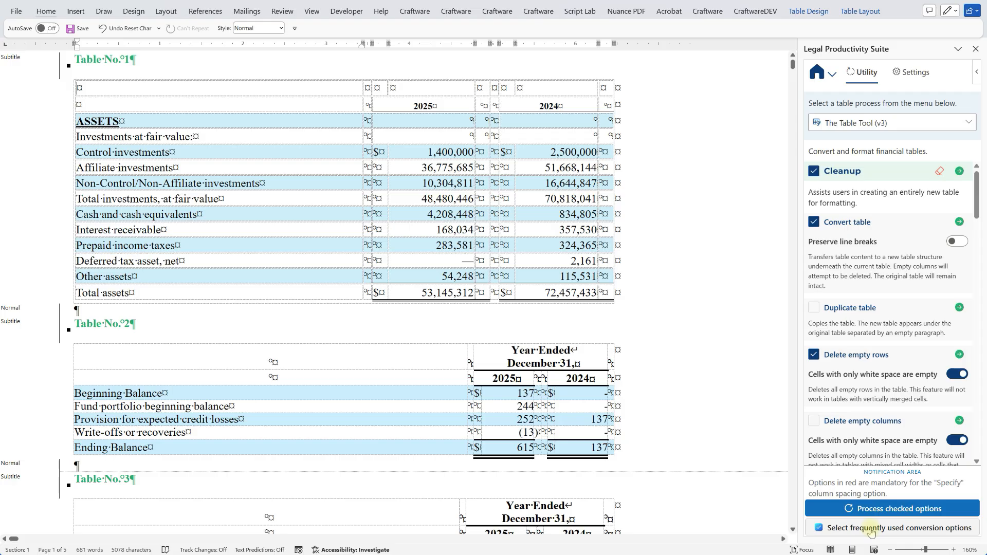
left_click(869, 508)
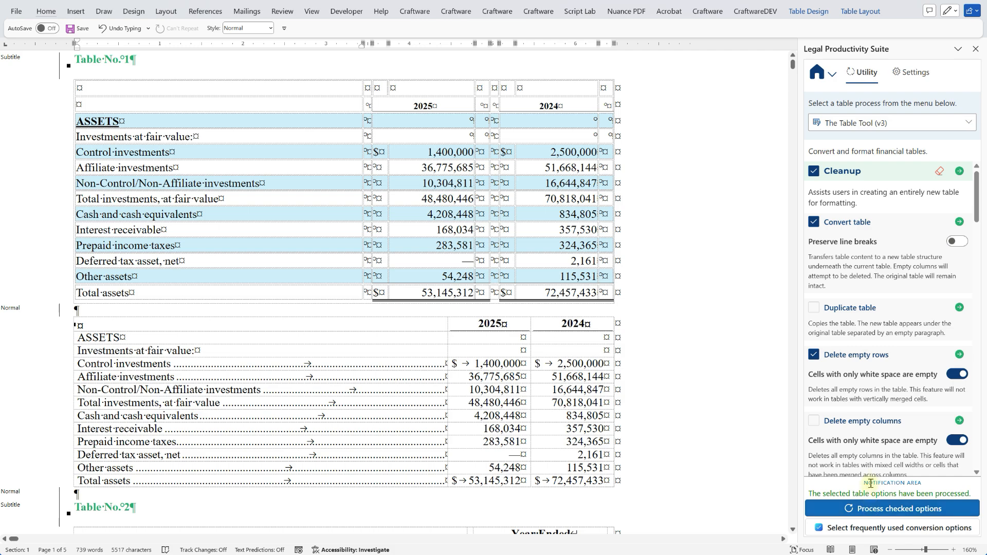
Step: Apply a double bottom border to the last row and a single one to the penultimate row of the converted Table No. 1
scroll(870, 446, "down", 6)
scroll(870, 447, "down", 8)
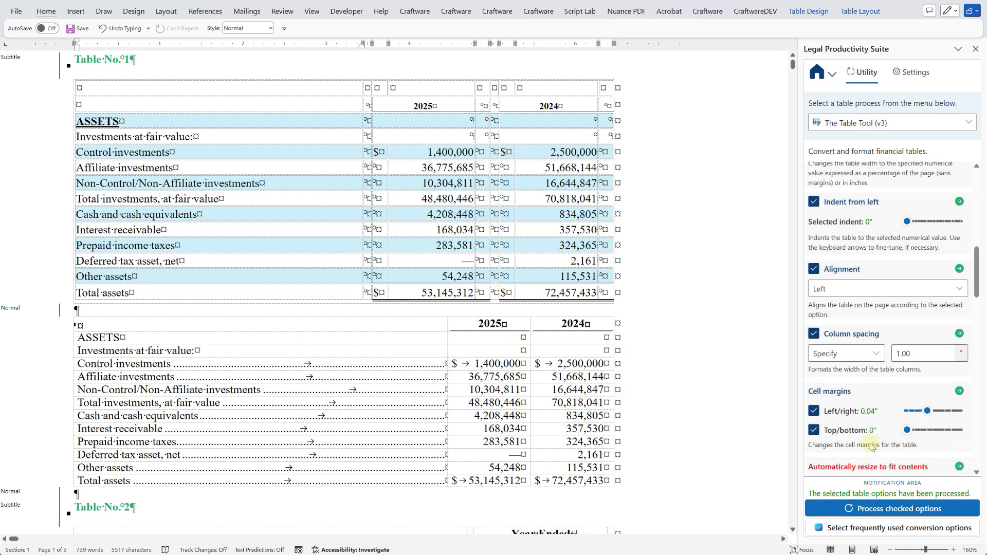
scroll(871, 446, "down", 8)
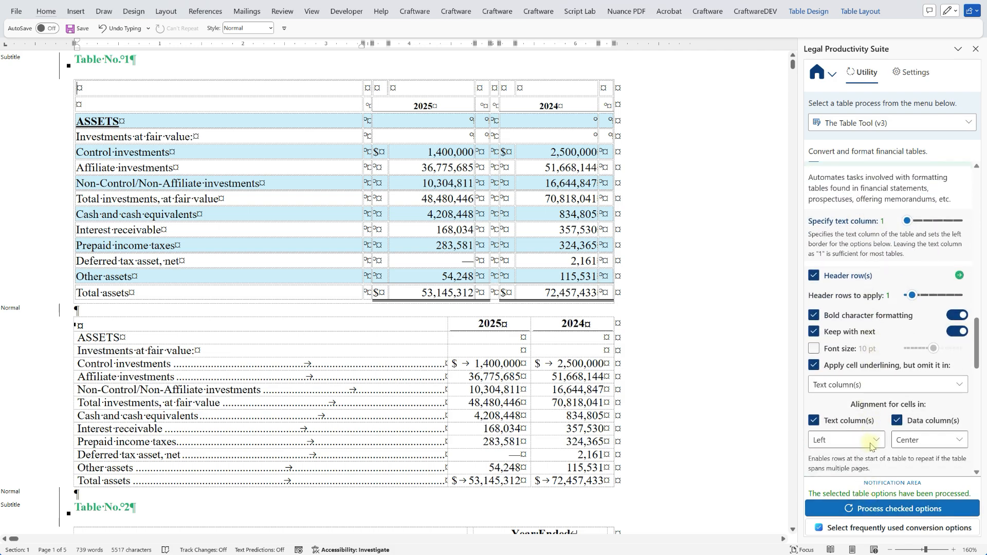
scroll(870, 446, "down", 8)
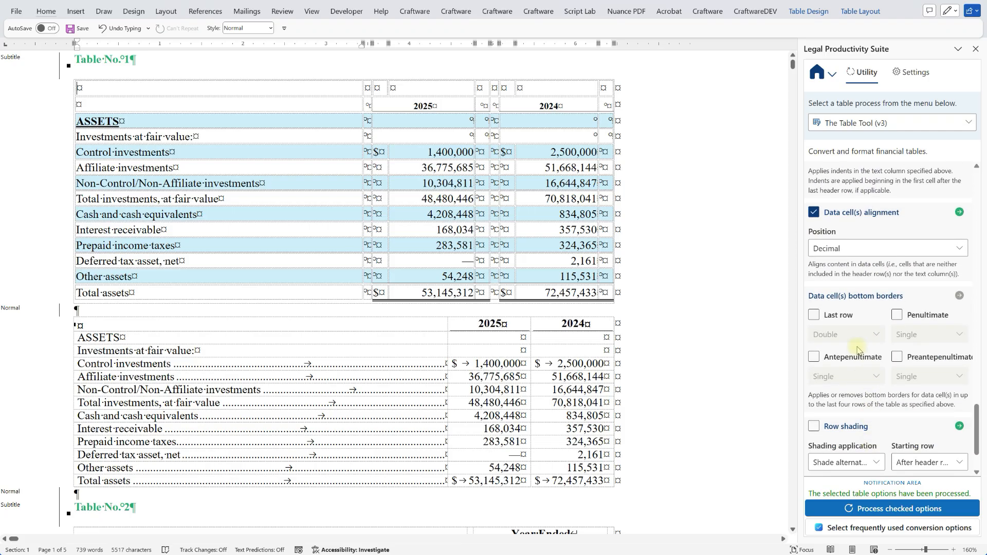
left_click(845, 319)
left_click(914, 319)
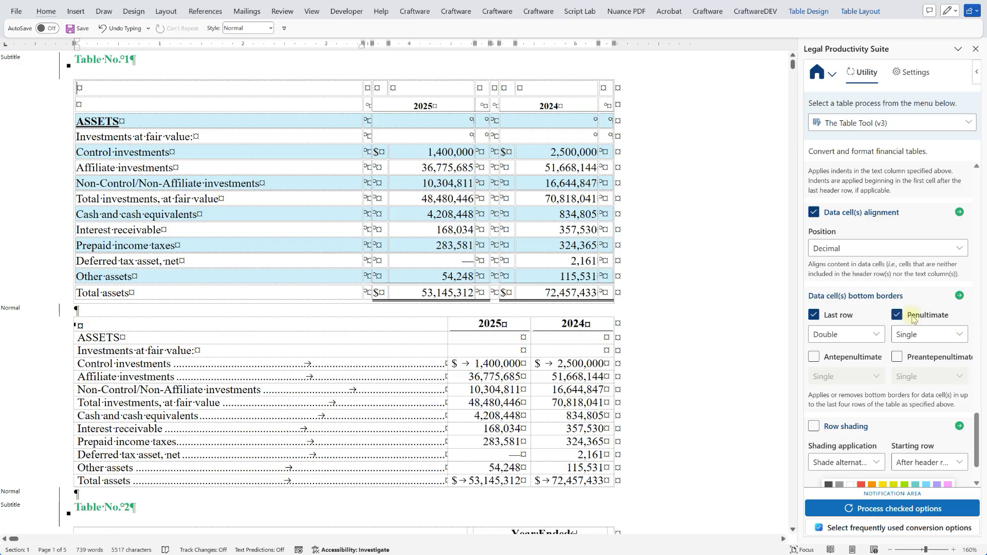
left_click(597, 383)
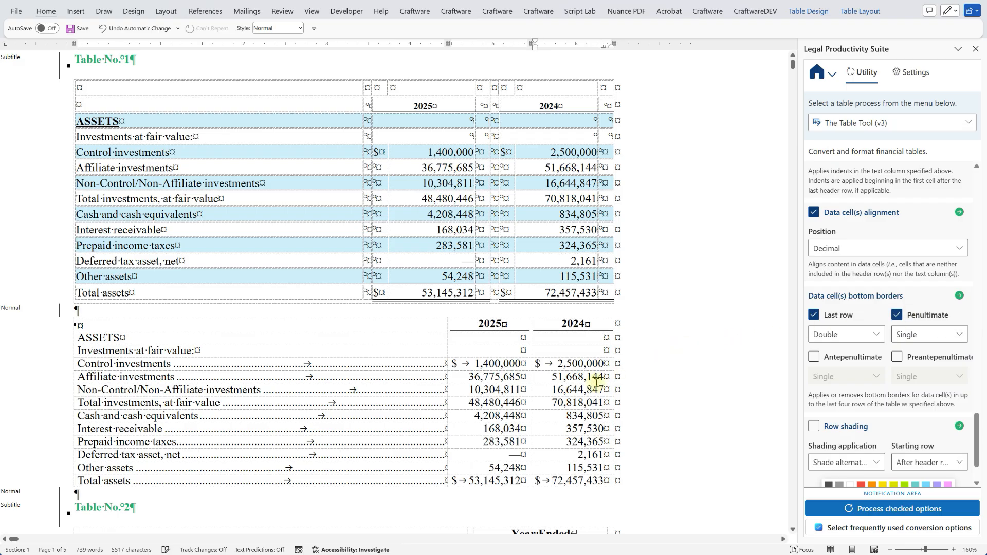
left_click(960, 297)
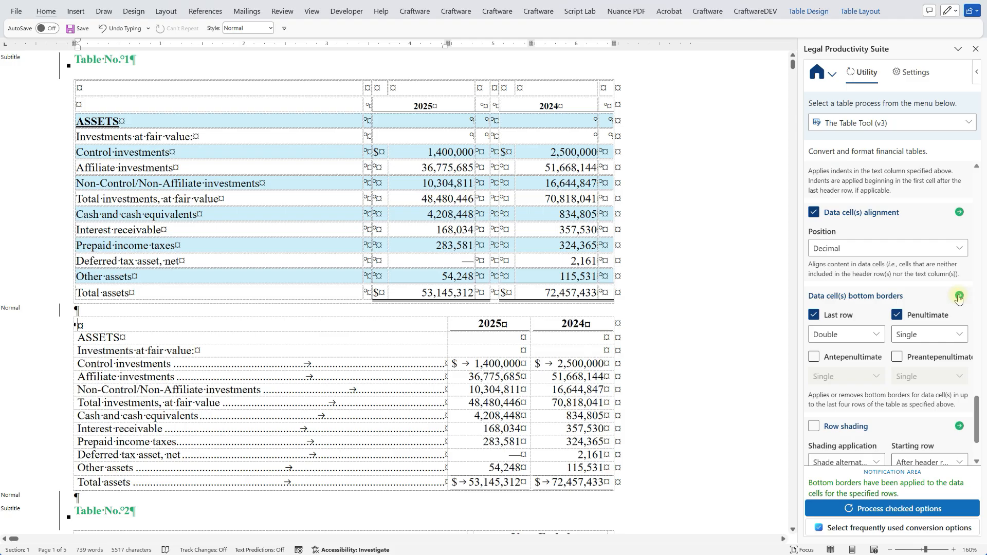
Step: Make the ASSETS heading in the converted table bold and underlined
double_click(132, 339)
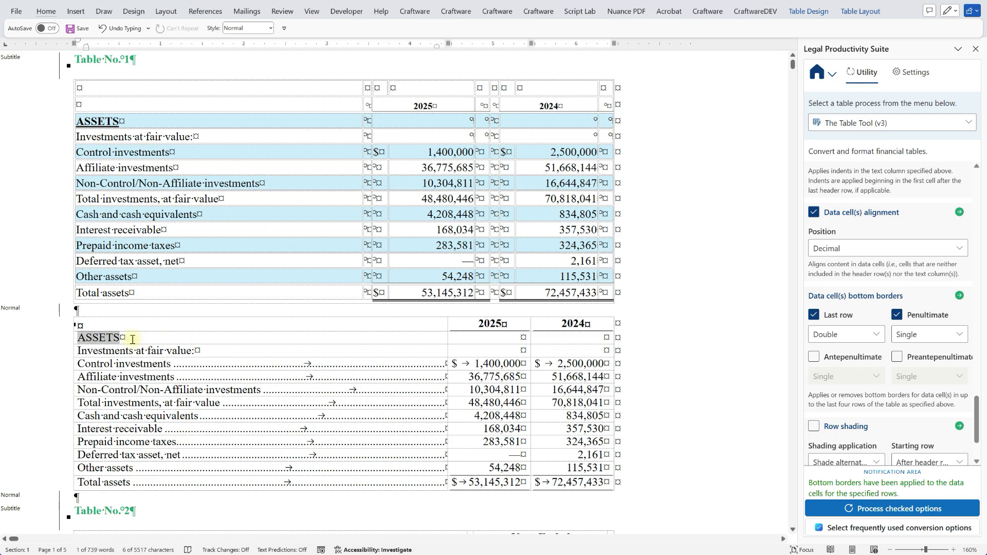
key("ctrl+b")
key("ctrl+u")
Step: Hide the table gridlines to check the converted table's borders, and show the gridlines again
key("alt")
key("j")
key("l")
key("g")
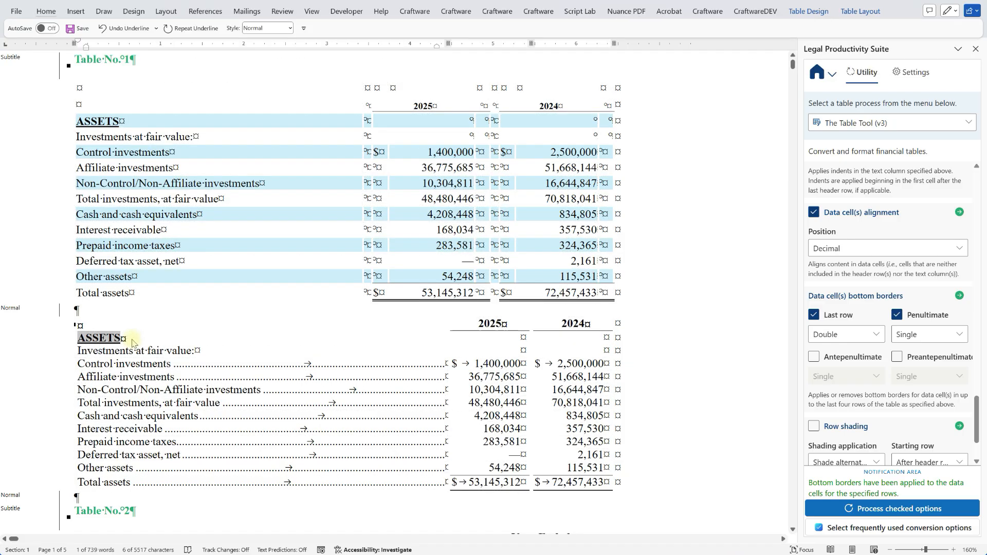
key("alt")
key("j")
key("l")
key("g")
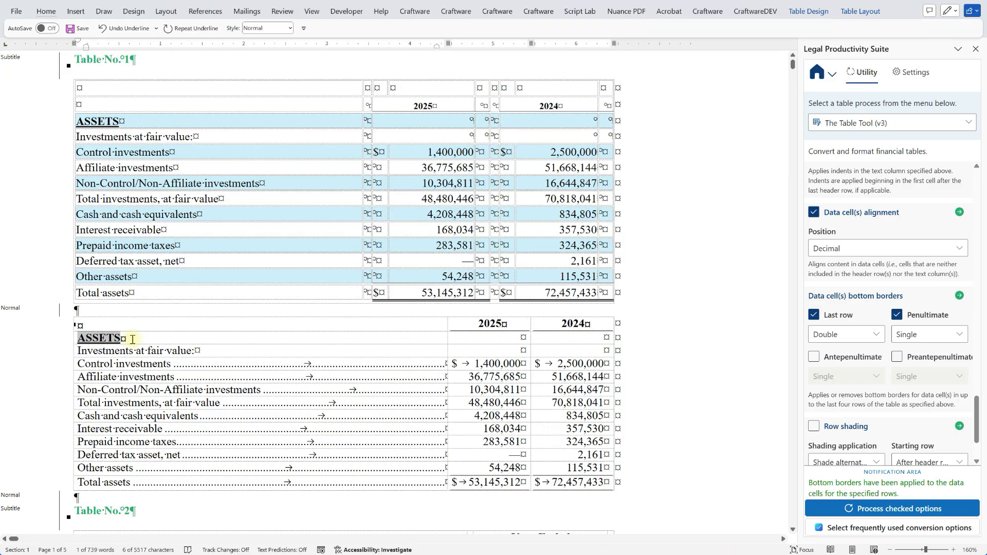
key("Right")
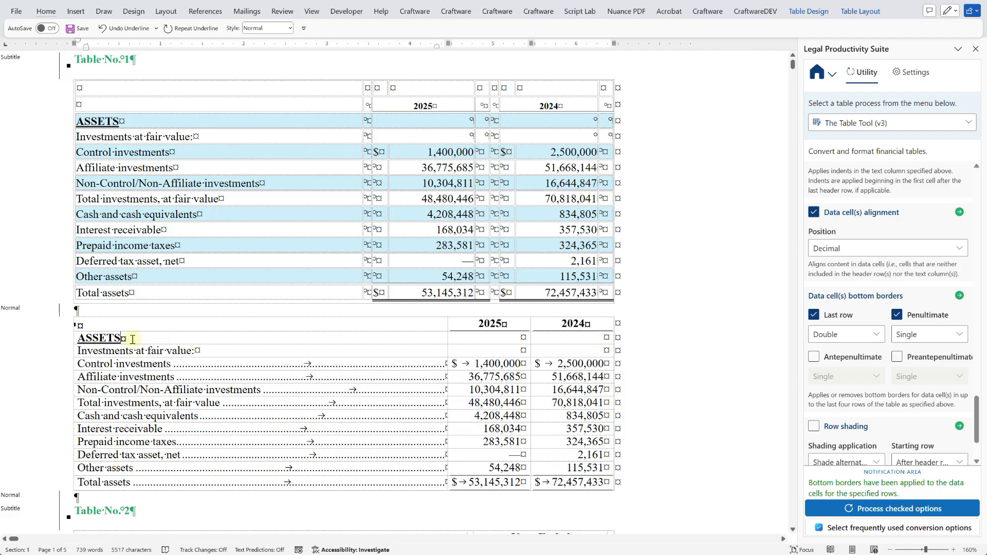
Step: Convert Table No. 2 with the checked options, applying 2 header rows
scroll(157, 332, "down", 4)
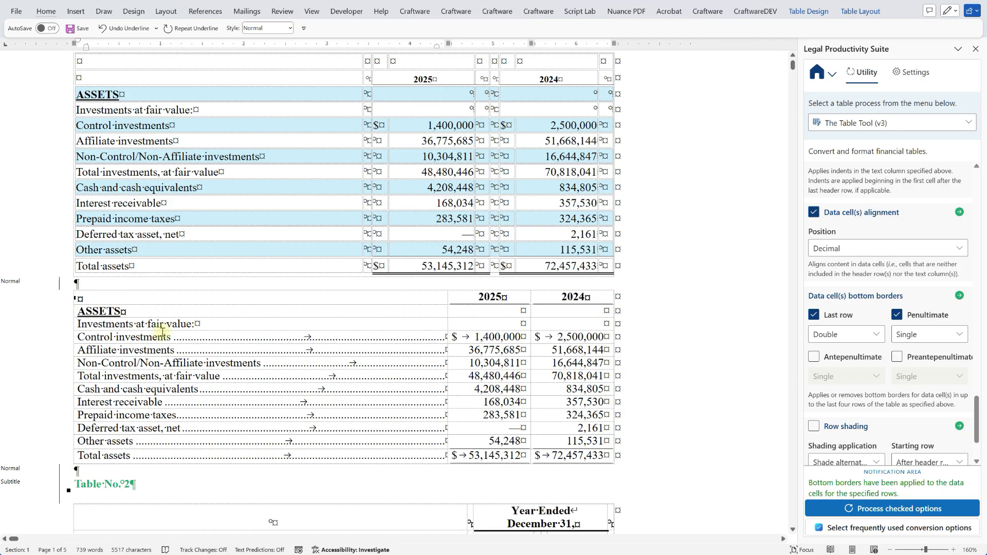
scroll(166, 326, "down", 3)
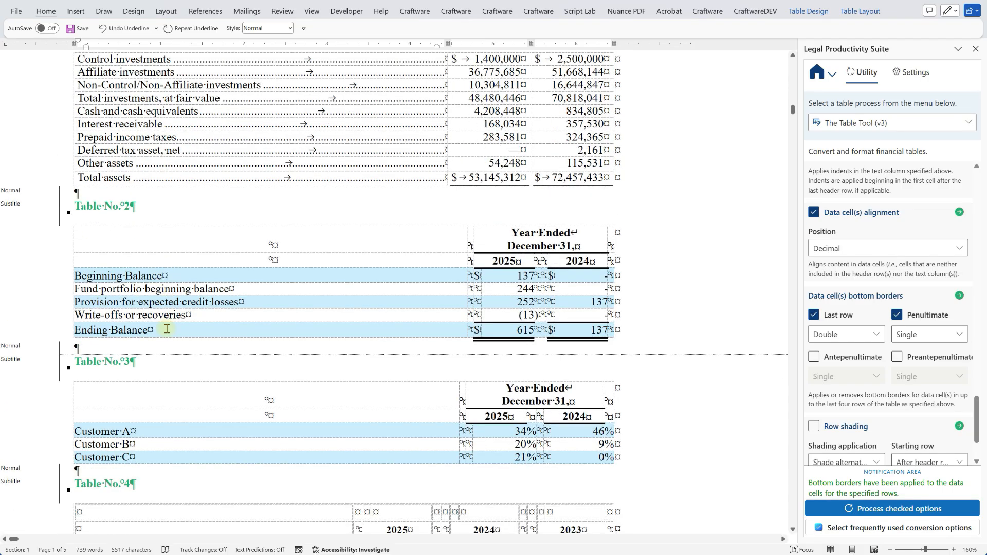
left_click(186, 301)
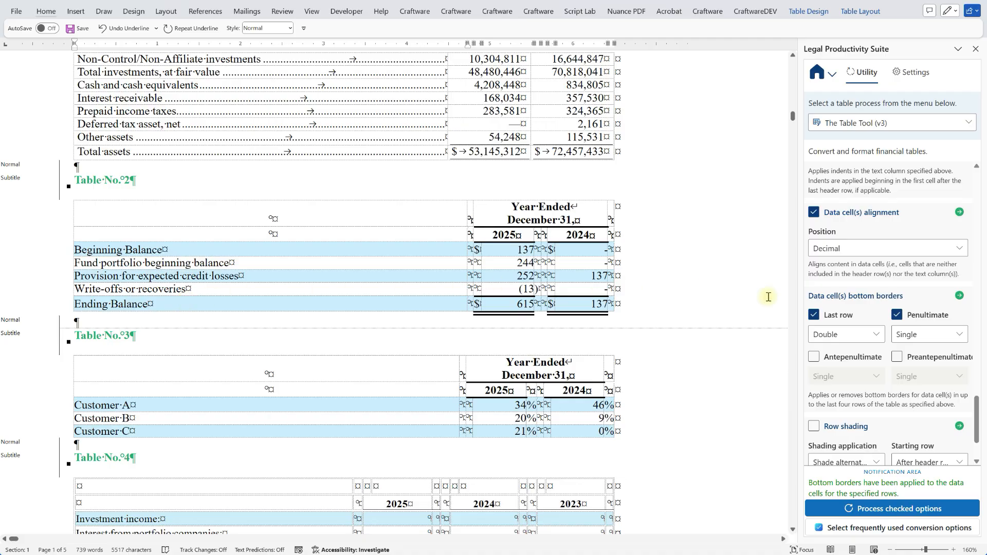
scroll(859, 303, "up", 2)
scroll(859, 303, "up", 6)
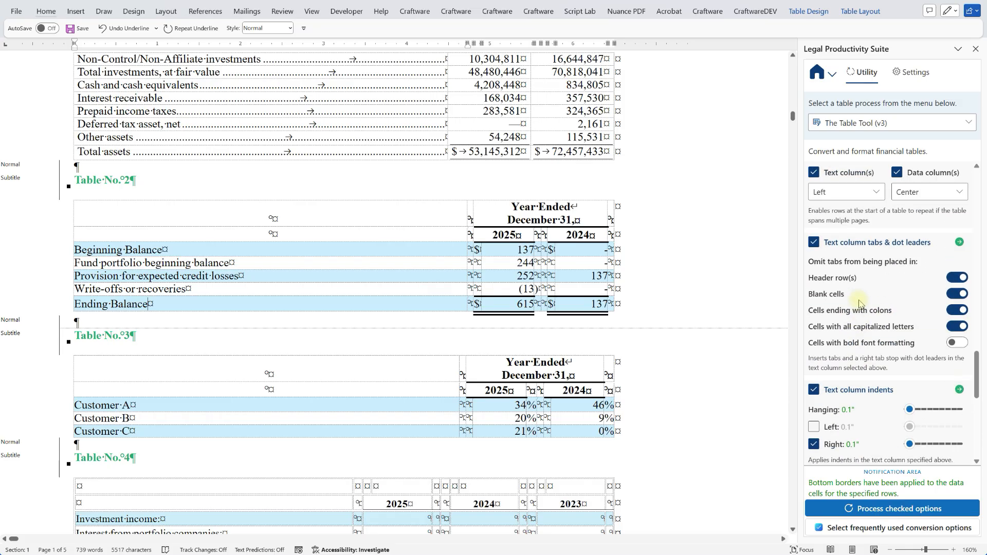
scroll(869, 308, "up", 1)
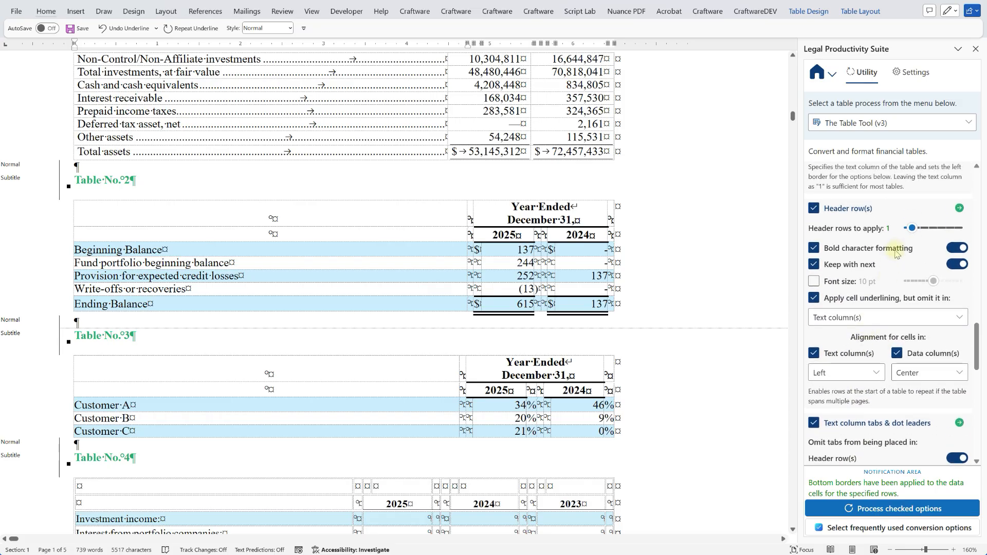
left_click(917, 231)
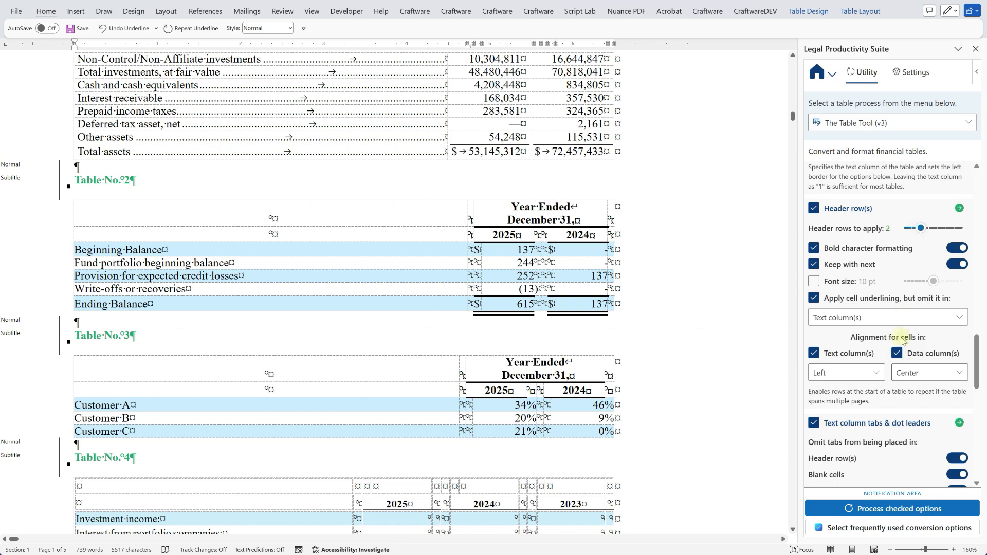
left_click(877, 509)
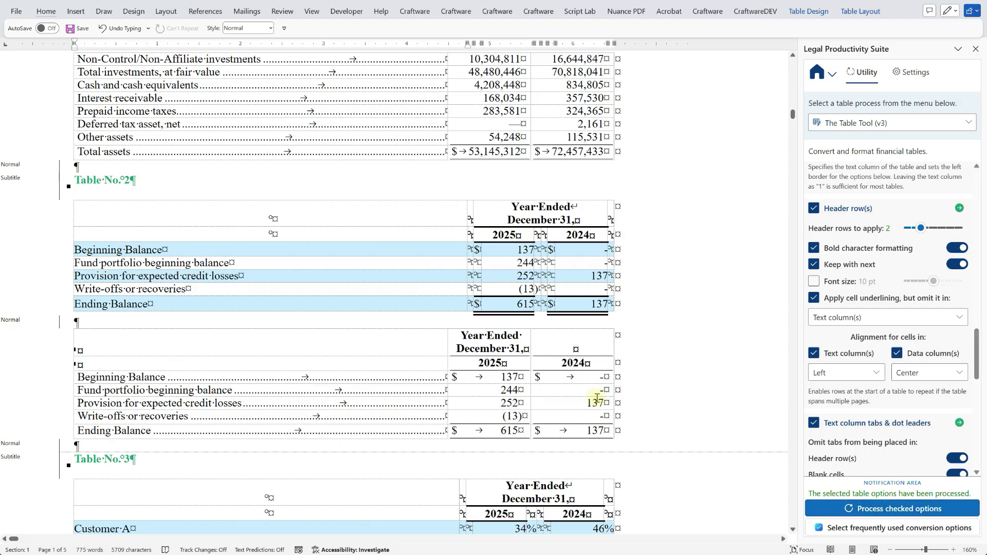
Step: Merge the "Year Ended December 31," header cell with the empty cell beside it in the converted Table No. 2
left_click_drag(519, 347, 550, 349)
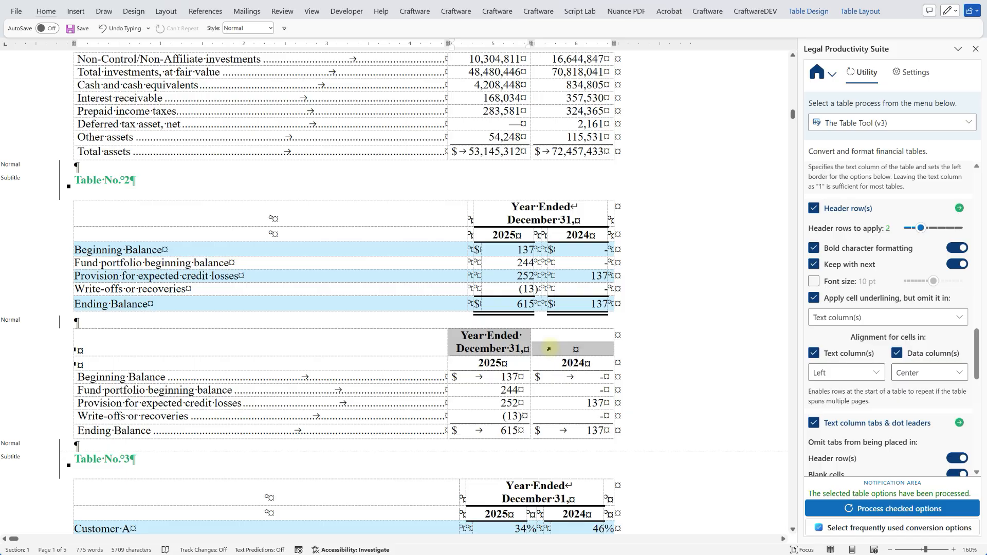
key("alt")
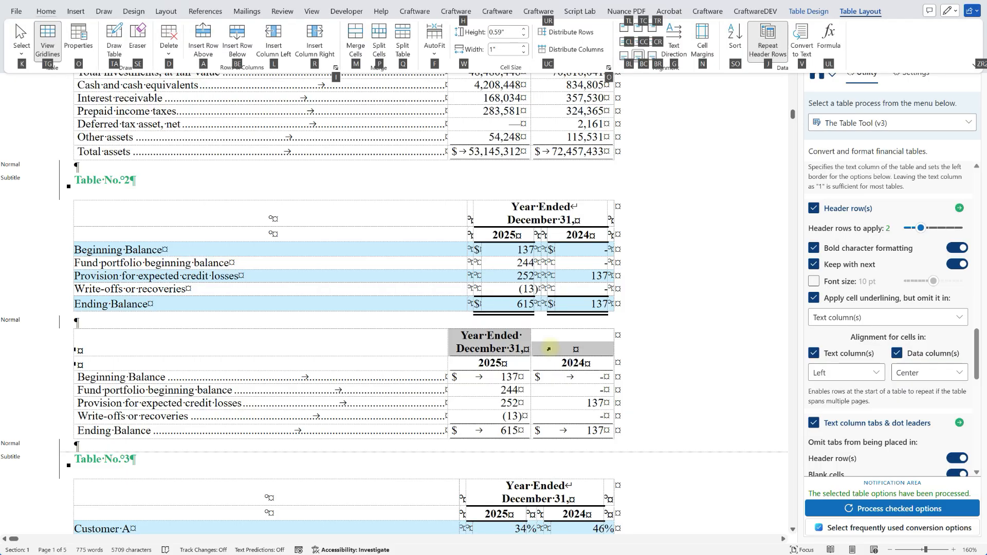
key("m")
key("Left")
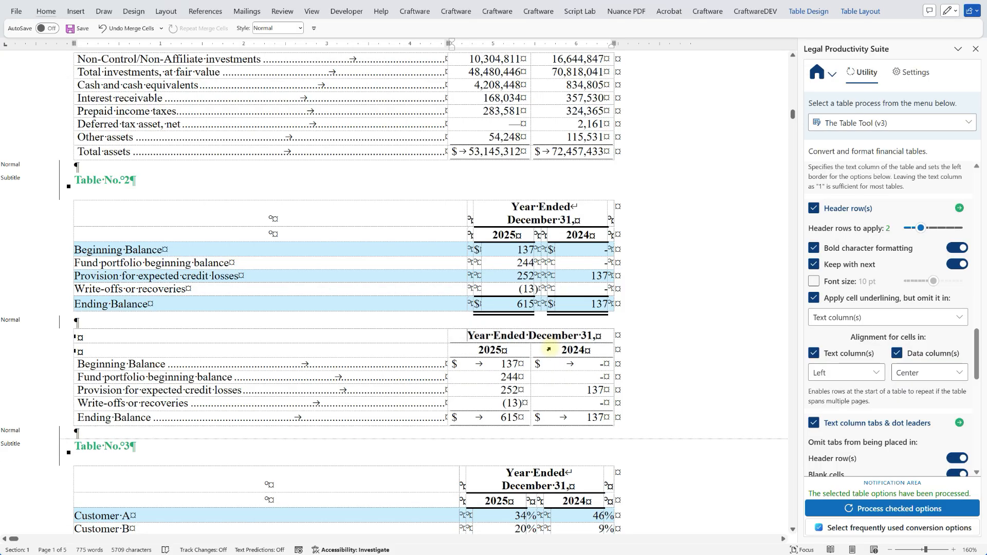
Step: Convert Table No. 3 with the last row and penultimate bottom border options turned off
scroll(549, 350, "down", 5)
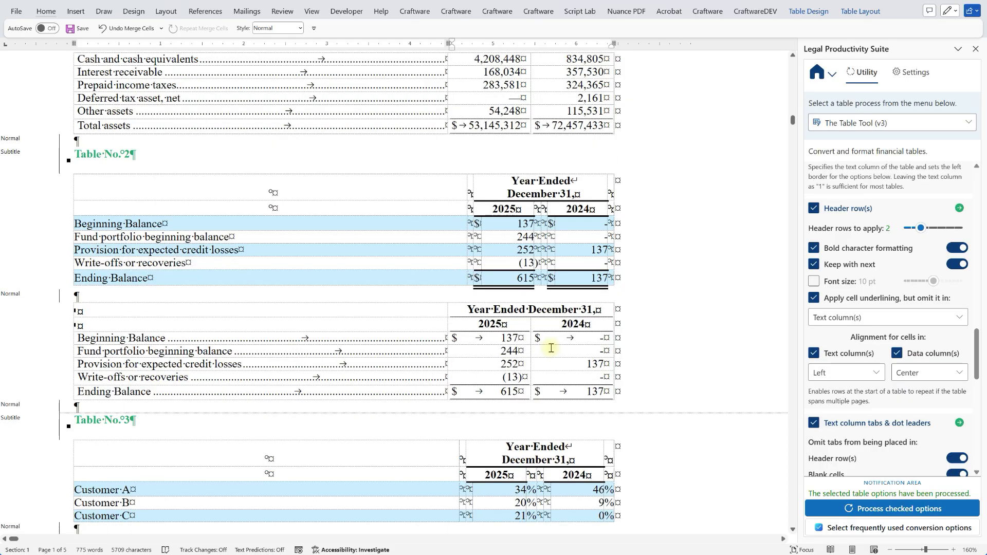
scroll(550, 345, "down", 1)
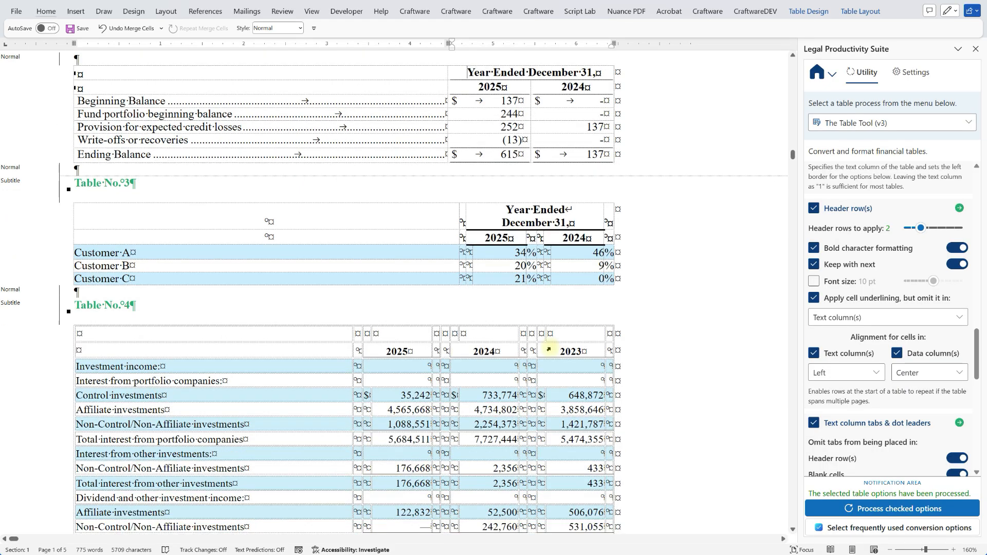
left_click(601, 278)
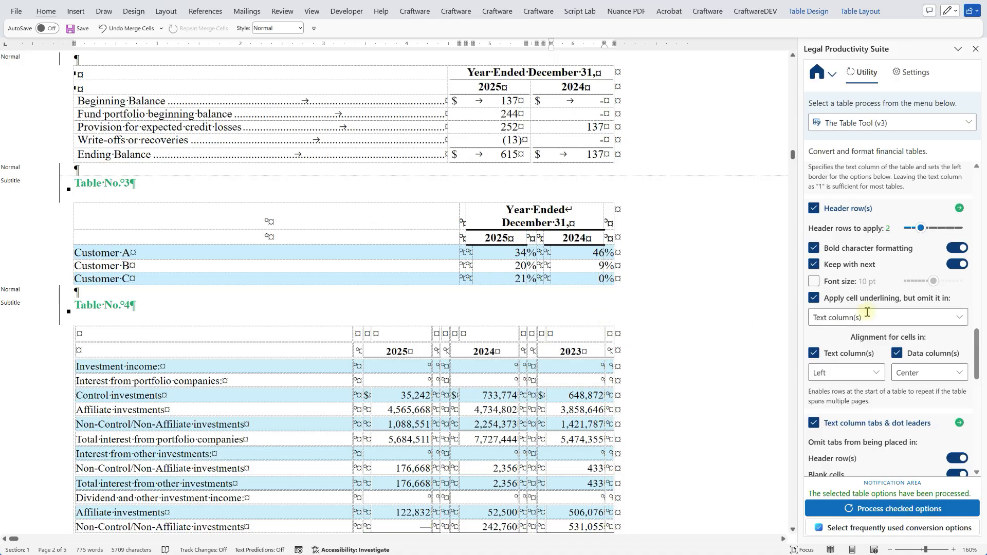
scroll(869, 322, "down", 7)
scroll(870, 326, "down", 1)
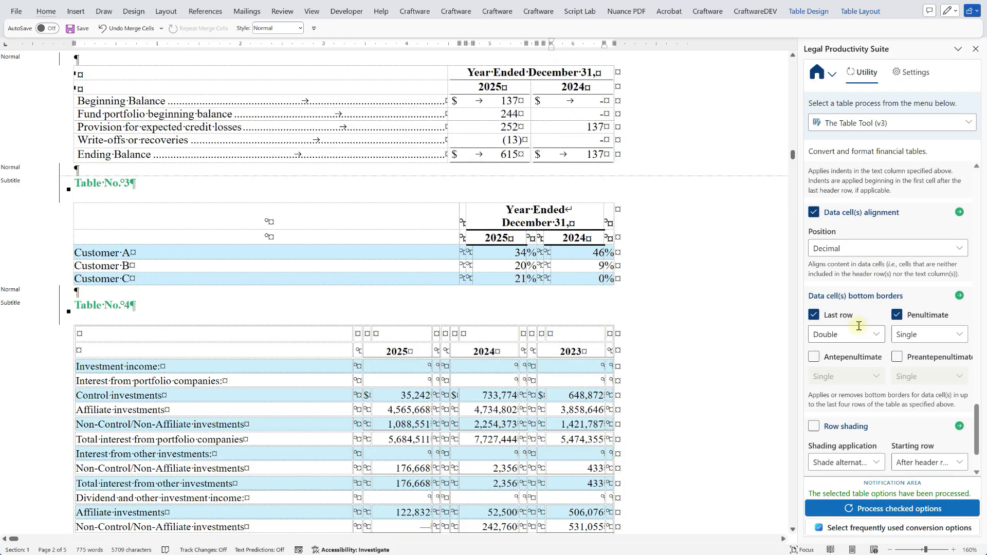
left_click(843, 316)
left_click(925, 317)
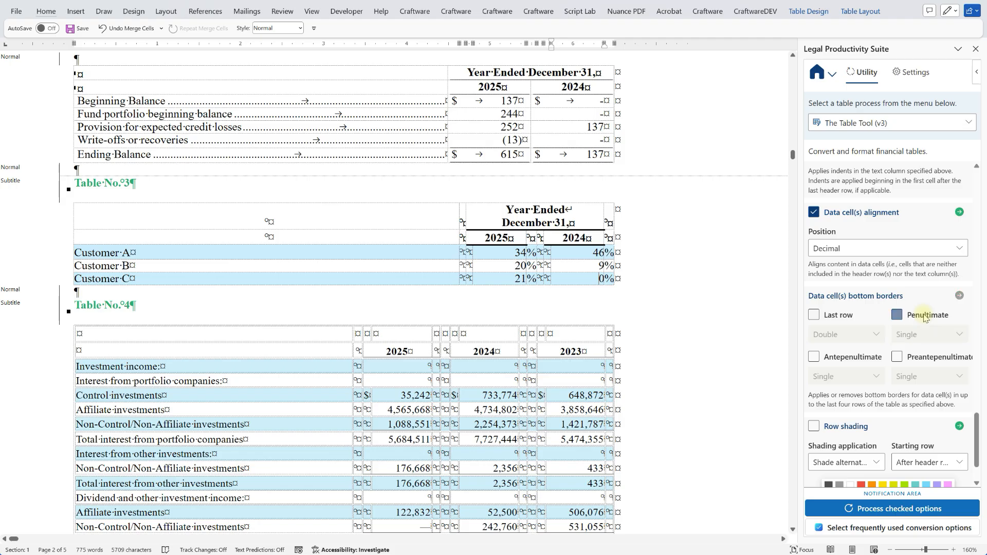
left_click(873, 509)
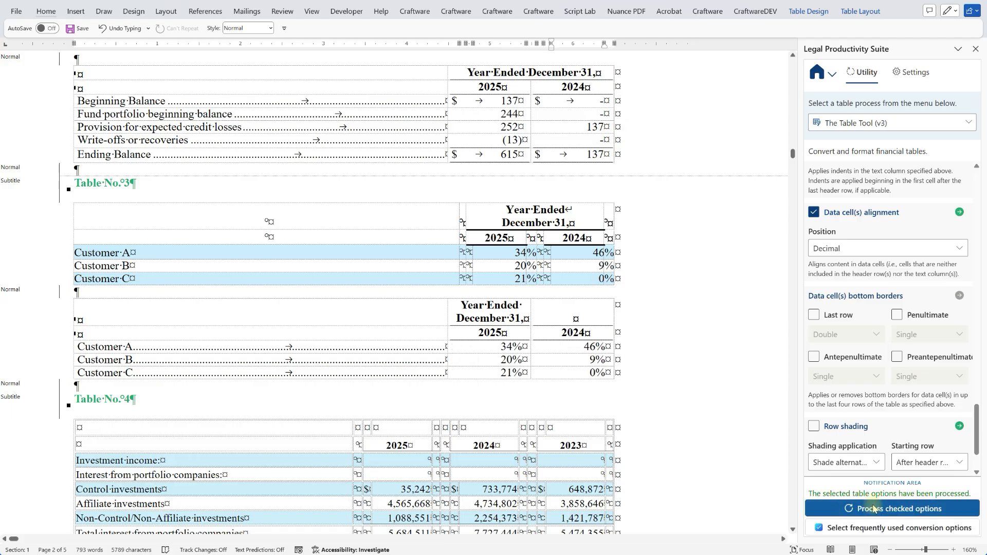
Step: Merge the "Year Ended December 31," header cell across both year columns in the converted Table No. 3
left_click_drag(522, 319, 561, 316)
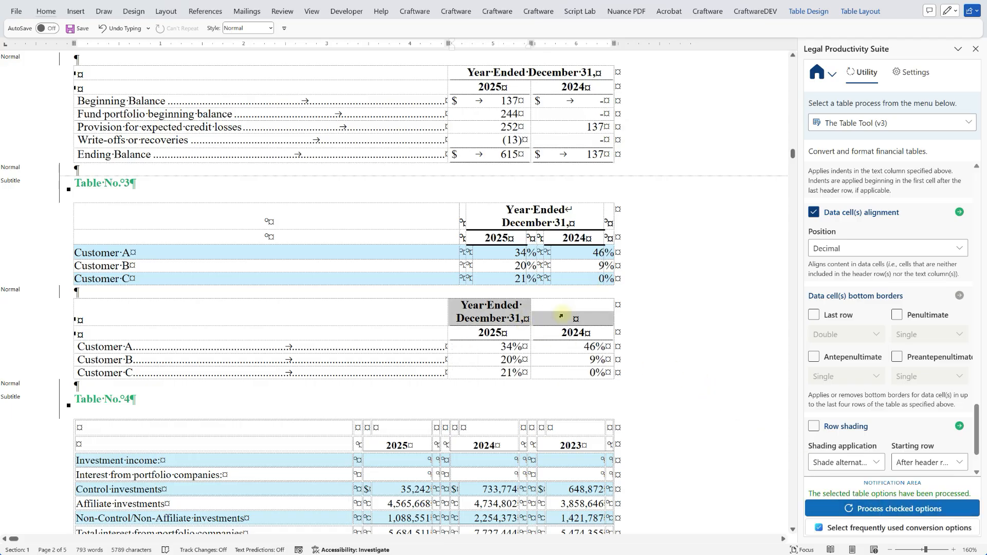
key("alt+j")
key("l")
key("m")
key("Left")
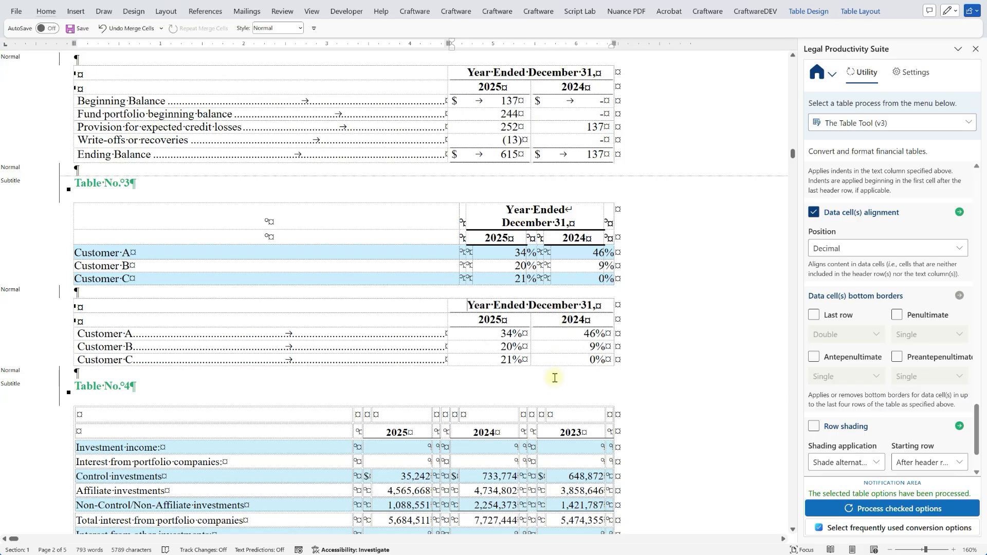
Step: For Table No. 4, enable last row, penultimate and antepenultimate bottom borders, all set to Single
scroll(555, 378, "down", 1)
scroll(552, 379, "down", 4)
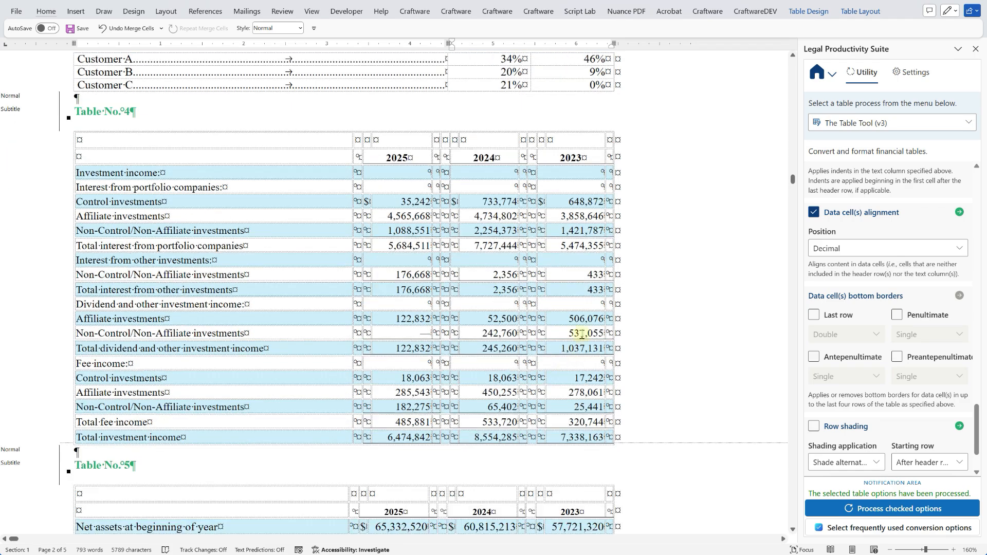
left_click(593, 290)
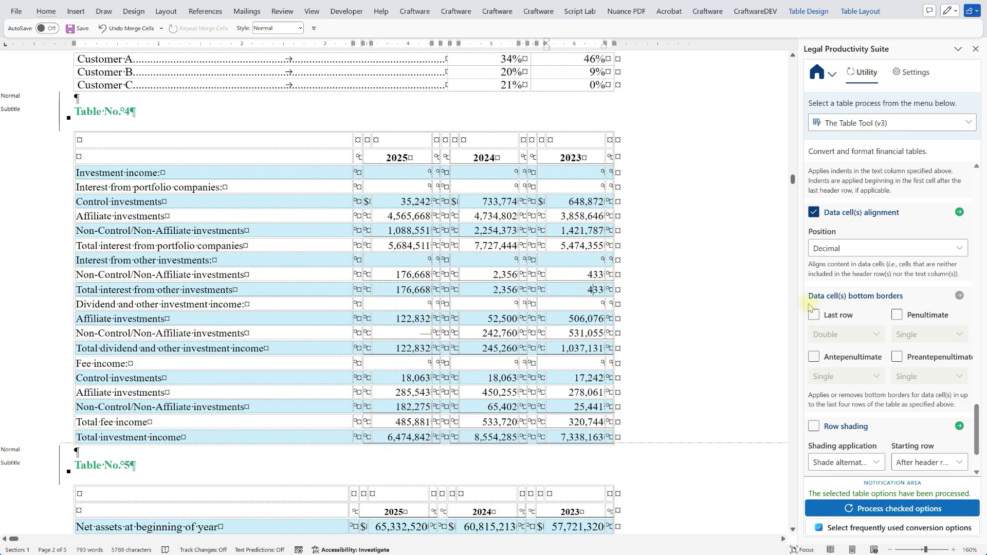
left_click(841, 317)
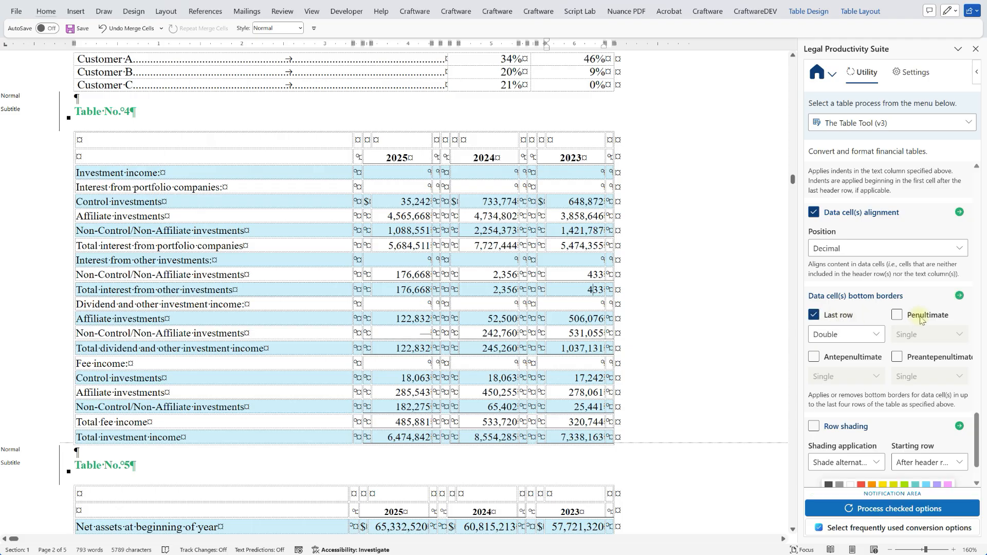
left_click(898, 315)
left_click(865, 335)
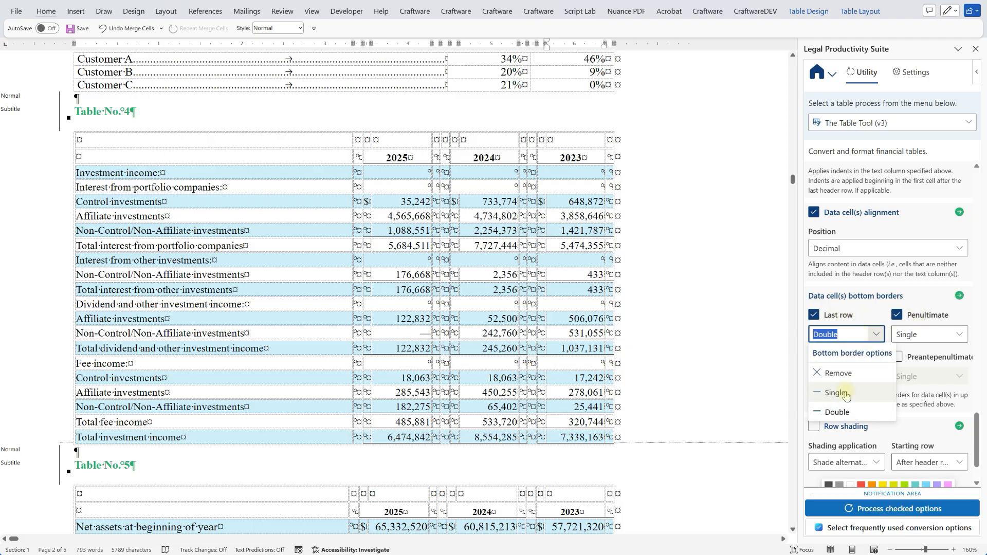
left_click(837, 392)
left_click(857, 358)
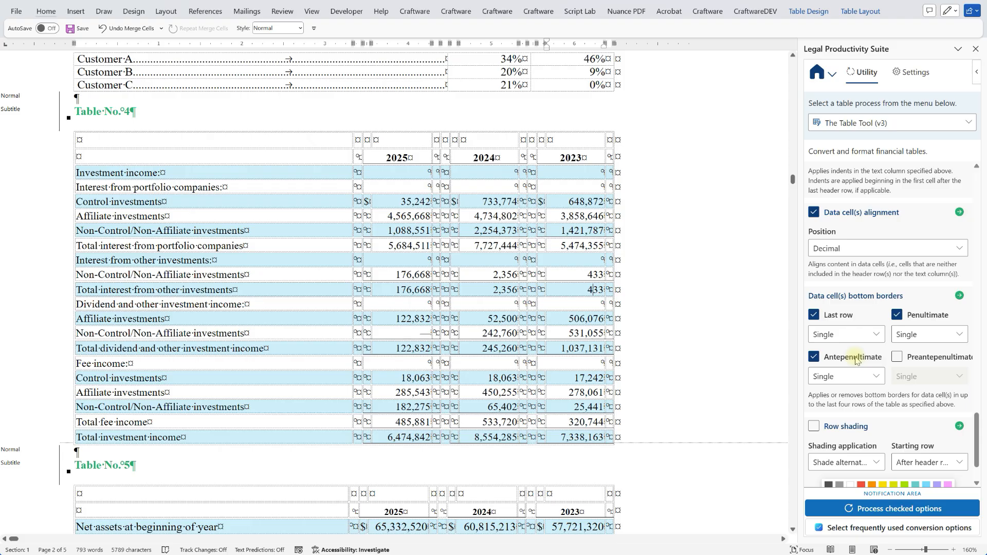
Step: Set the header rows to apply to 1 and convert Table No. 4 with the checked options
scroll(856, 358, "up", 8)
scroll(856, 360, "up", 3)
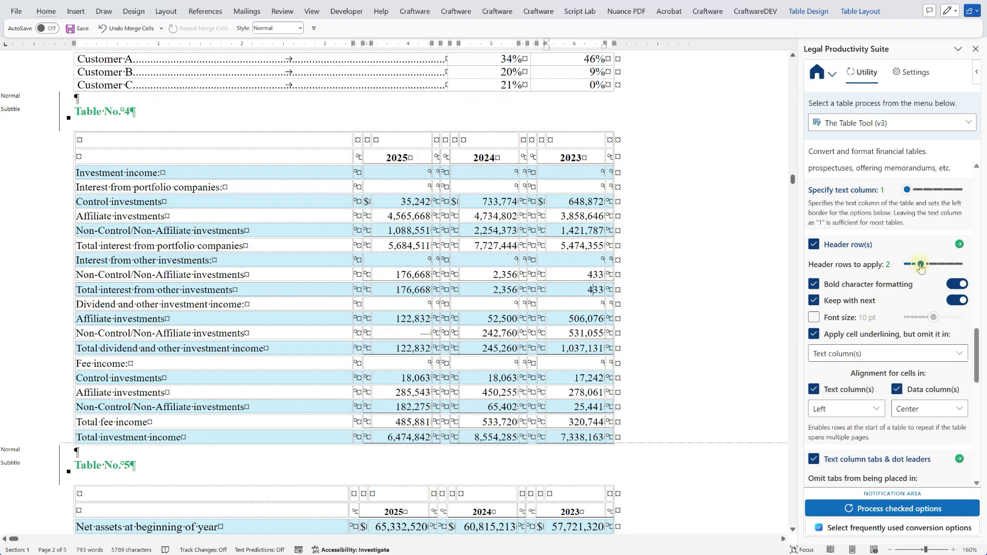
left_click(912, 266)
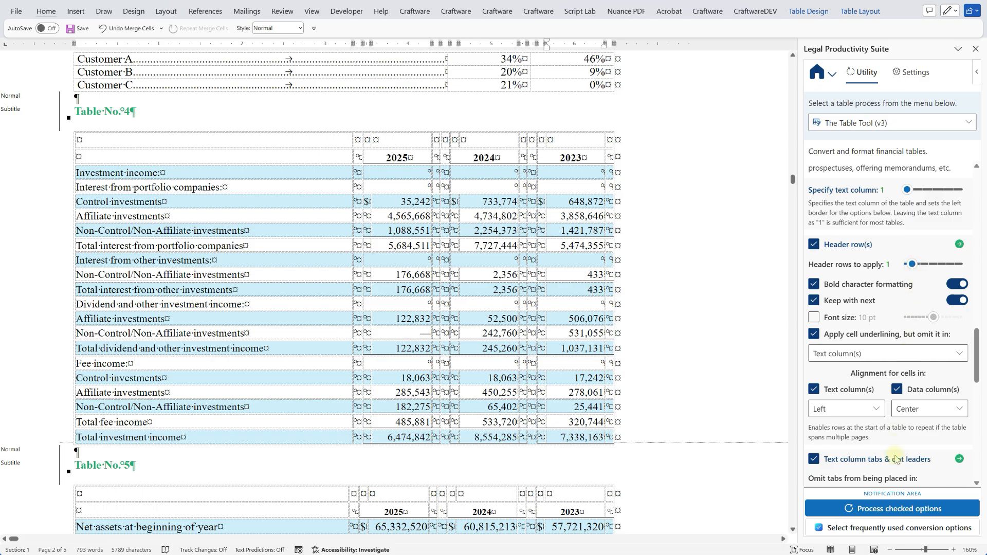
left_click(882, 507)
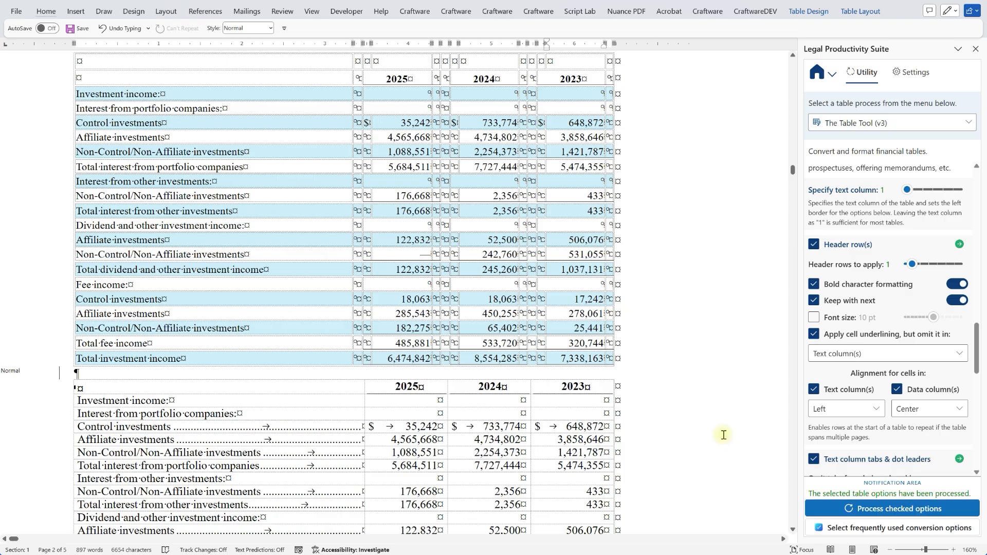
Step: Check which borders the converted Table No. 4 has by hiding the table gridlines and showing them again
scroll(724, 435, "down", 3)
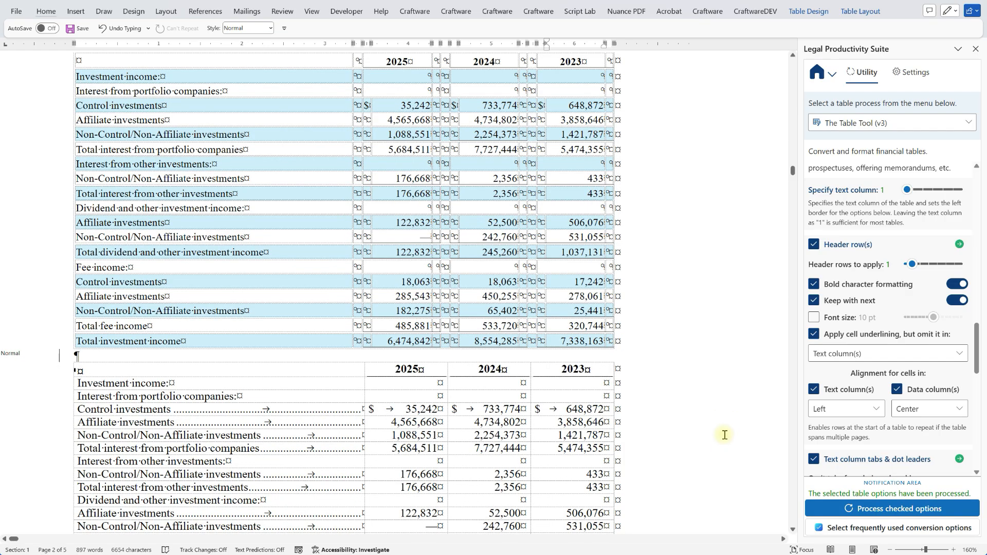
scroll(725, 435, "down", 1)
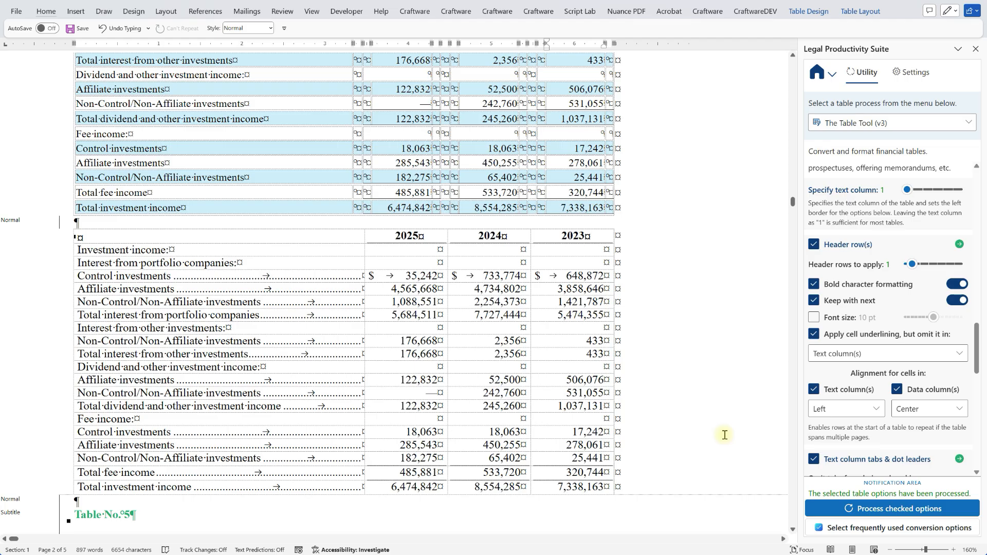
key("alt")
key("j")
key("l")
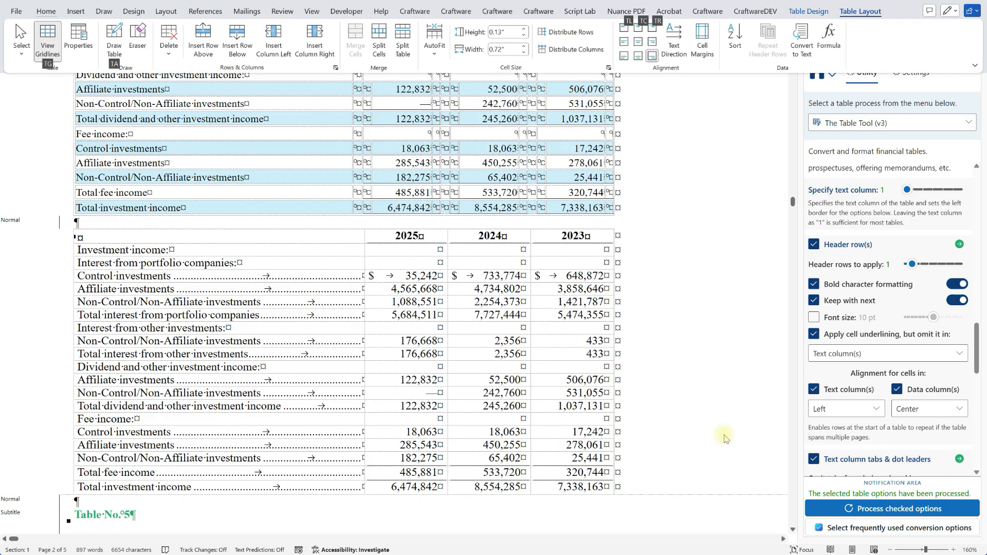
key("t")
key("g")
key("alt")
key("j")
key("l")
key("t")
key("g")
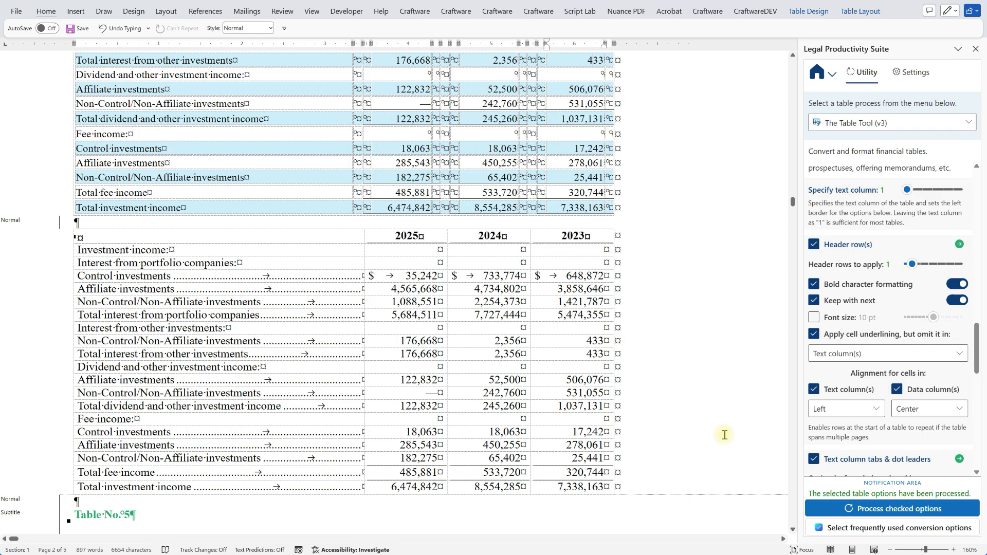
Step: In the converted Table No. 4, apply a single ½ pt bottom paragraph border to the data cells of the last two dividend and other investment income rows
left_click_drag(434, 392, 550, 404)
key("alt+o")
key("b")
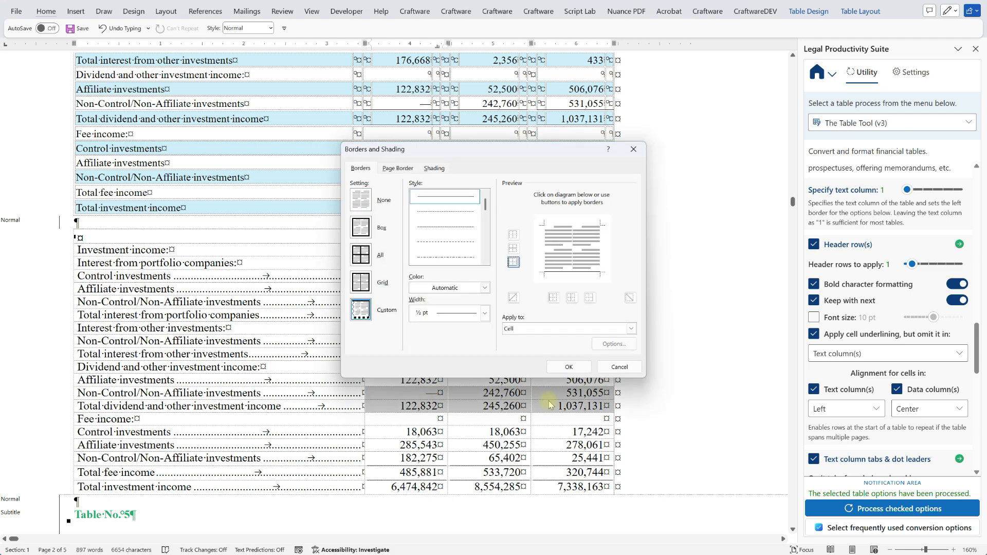
key("alt+l")
key("Up")
key("Return")
key("Return")
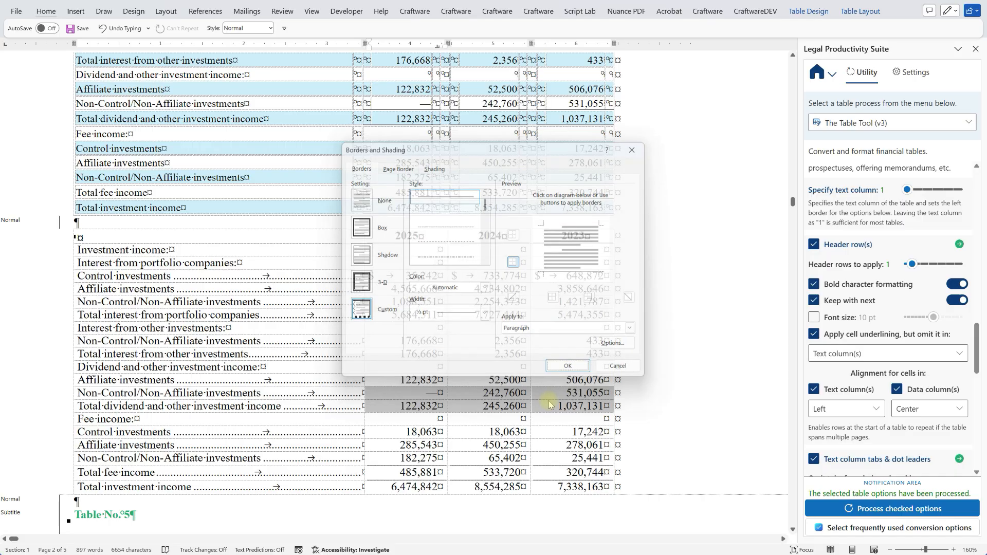
Step: Repeat the bottom border on the Non-Control/Non-Affiliate investments data cells under the other-investments and portfolio-companies interest sections of the converted Table No. 4
scroll(549, 404, "up", 3)
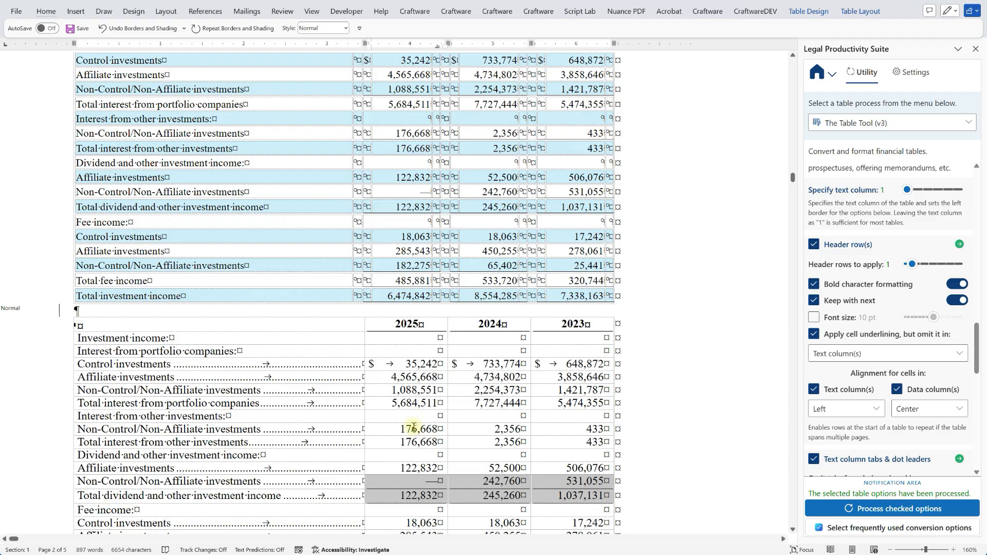
left_click_drag(425, 428, 546, 430)
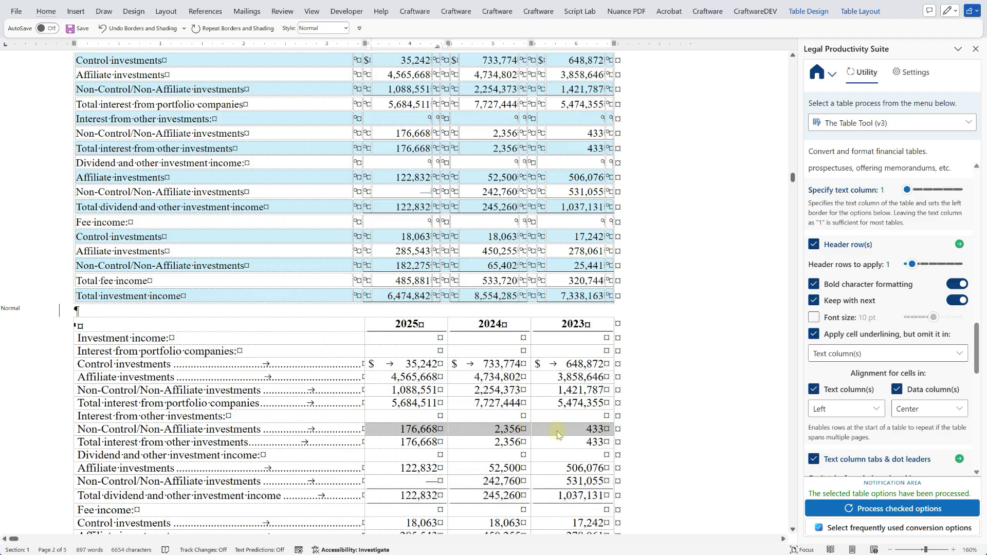
key("F4")
left_click_drag(429, 390, 554, 397)
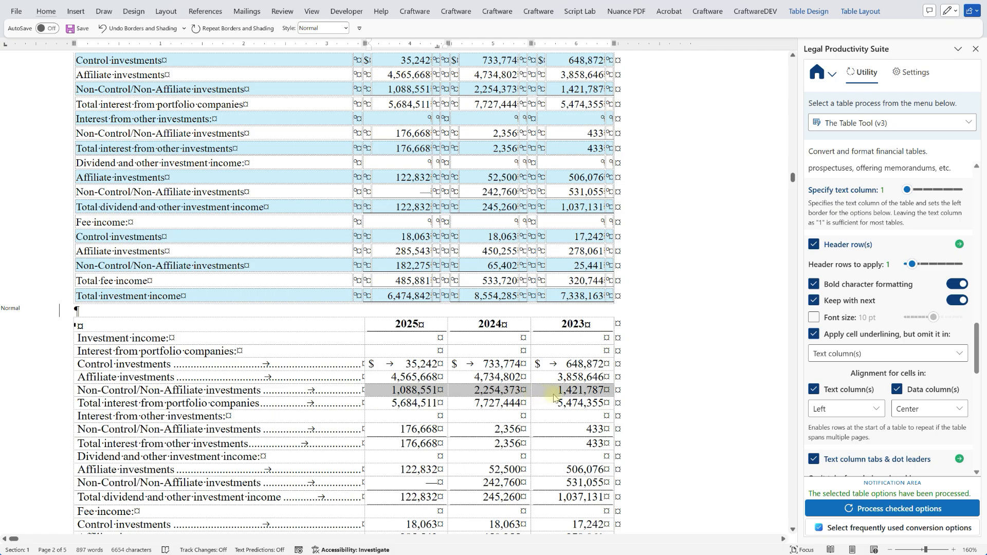
key("F4")
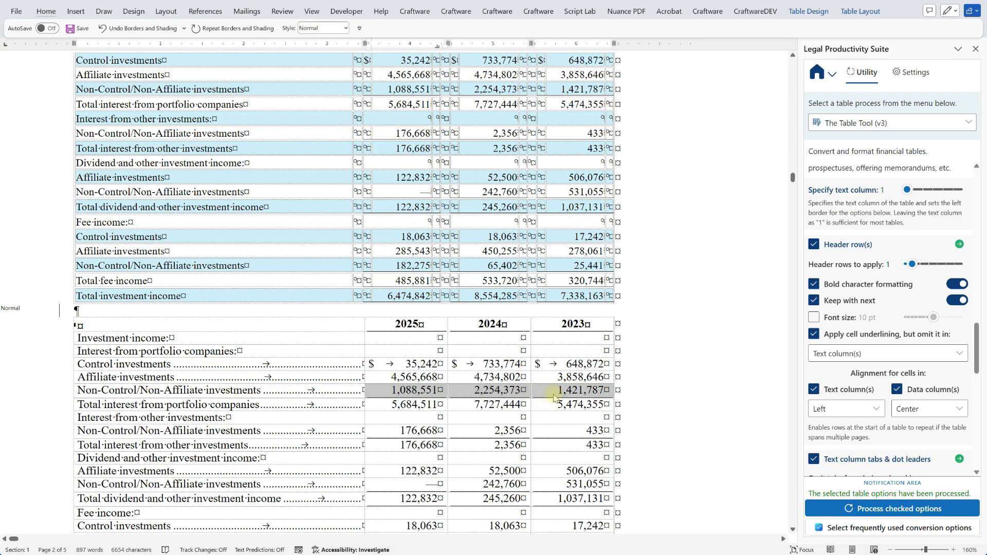
scroll(554, 398, "down", 2, "ctrl")
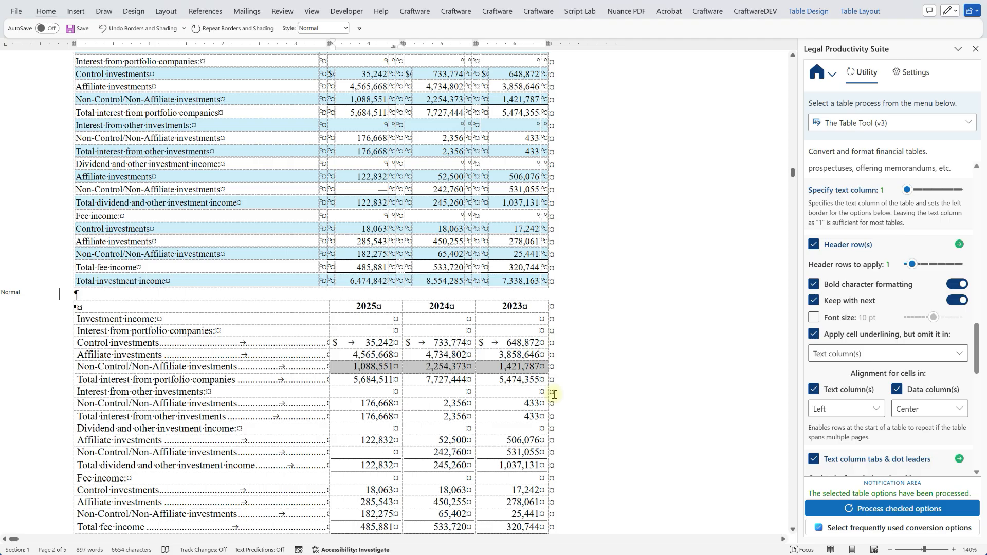
scroll(553, 394, "down", 2)
left_click(538, 396)
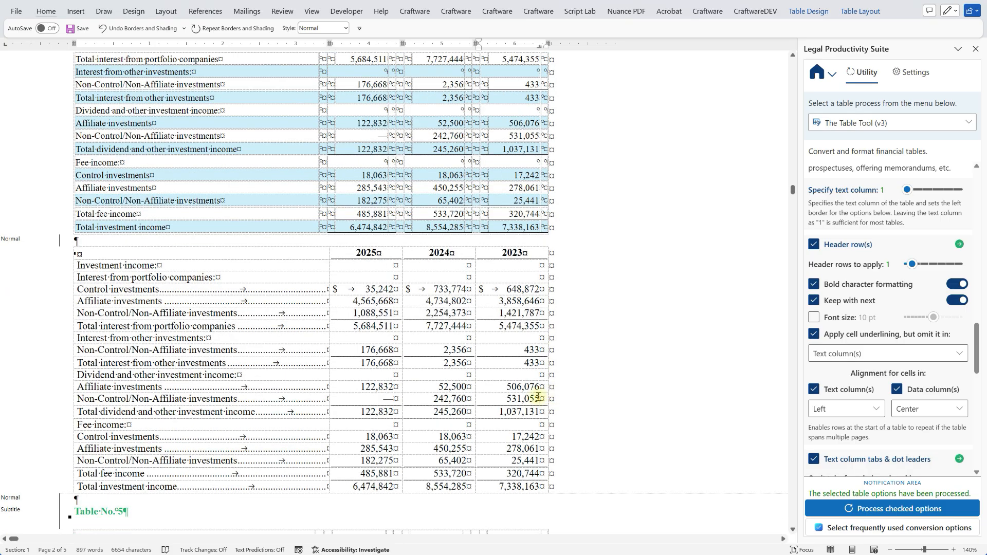
scroll(538, 397, "up", 1)
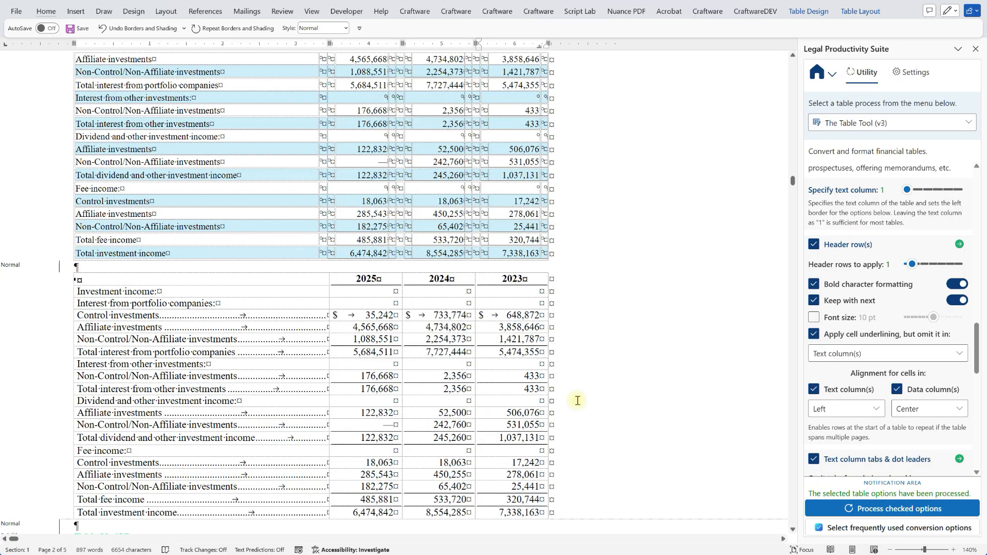
Step: Target Table No. 5 and turn off the antepenultimate bottom border option, leaving preantepenultimate unchecked
scroll(565, 398, "down", 3)
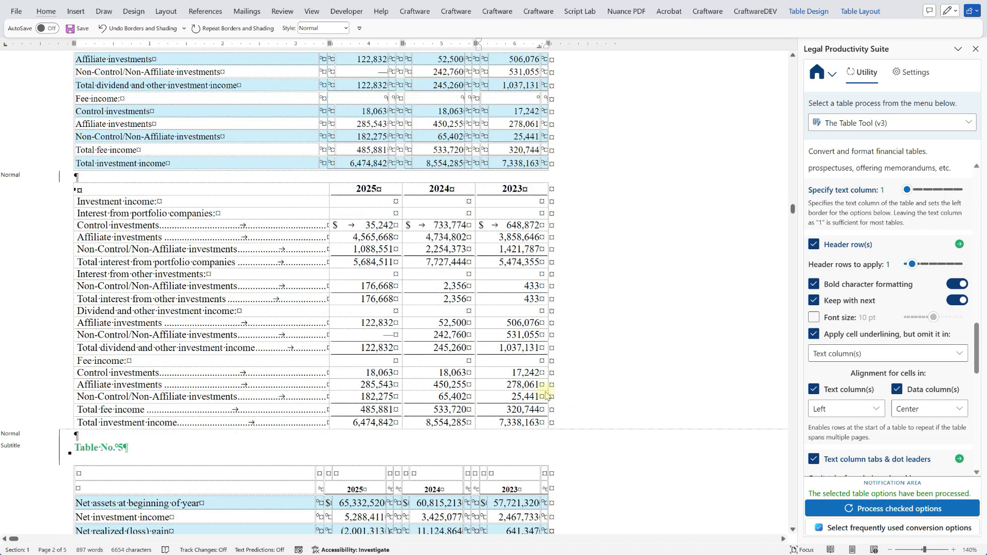
scroll(543, 392, "down", 2)
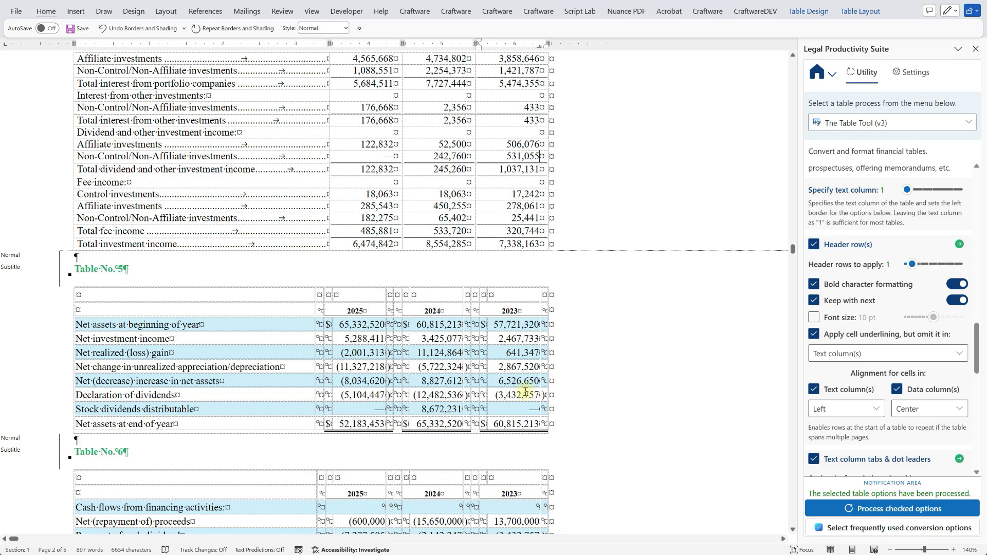
left_click(520, 382)
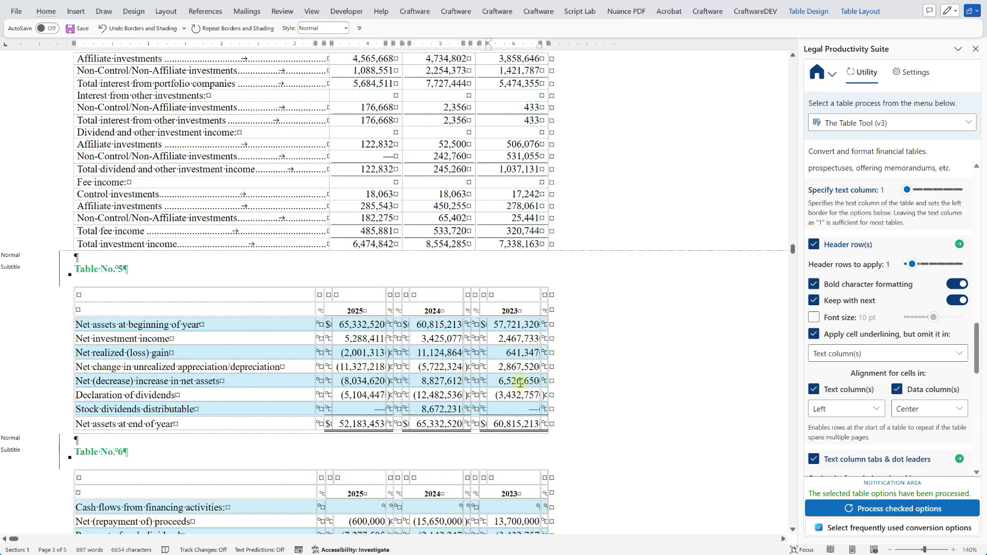
scroll(521, 382, "up", 1)
scroll(519, 384, "up", 1)
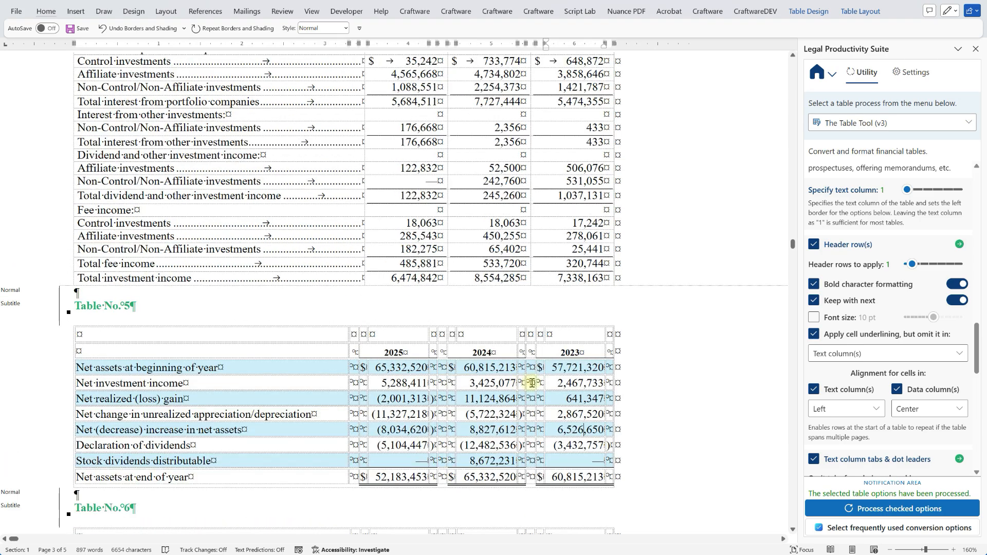
scroll(855, 394, "down", 3)
scroll(855, 394, "down", 6)
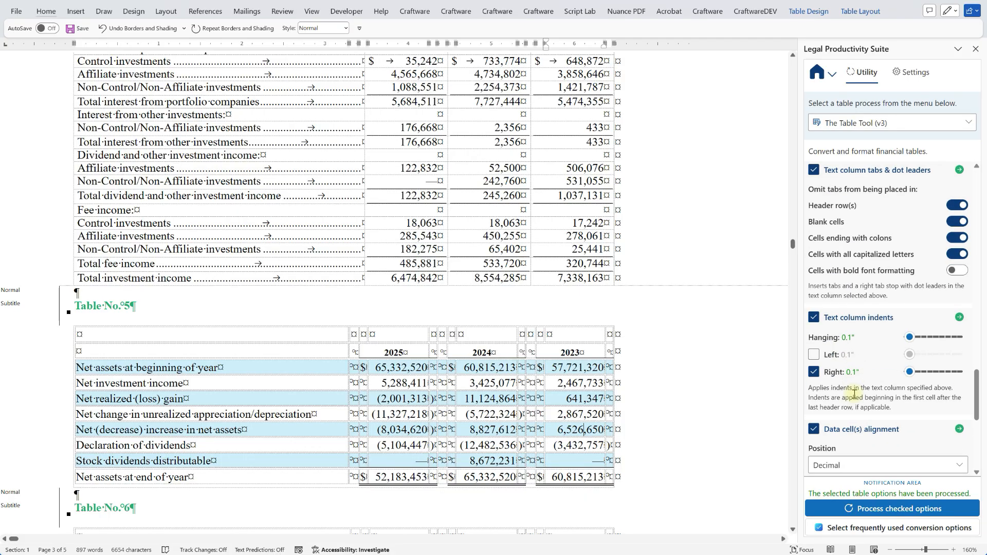
scroll(855, 394, "down", 1)
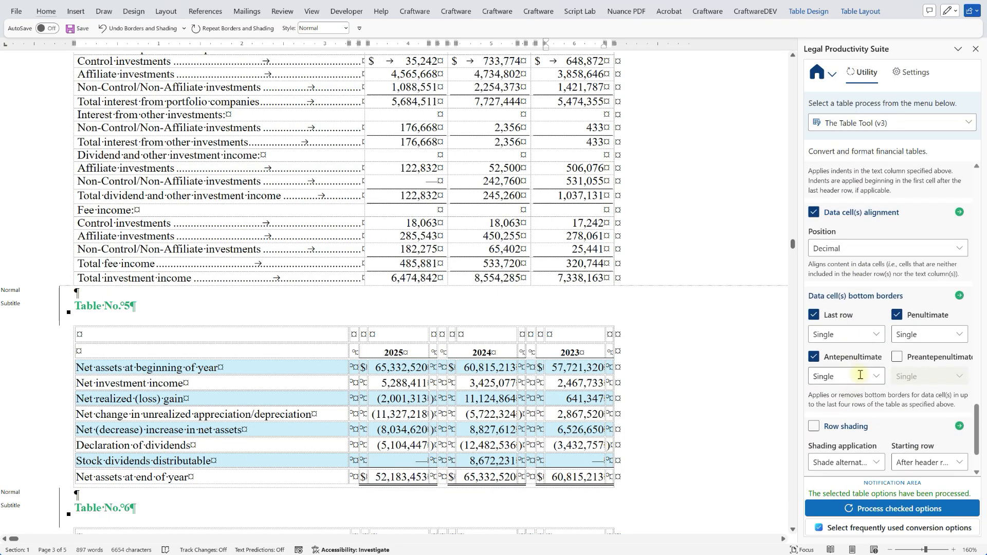
left_click(864, 361)
left_click(899, 359)
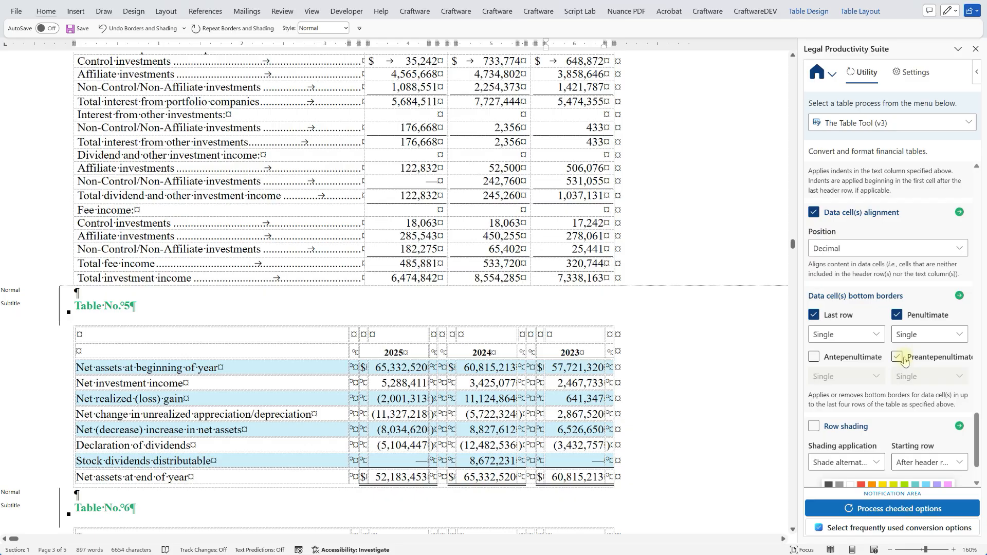
left_click(900, 361)
Step: Set the last row bottom border to Double and convert Table No. 5 with the checked options
left_click(876, 335)
left_click(861, 415)
left_click(851, 509)
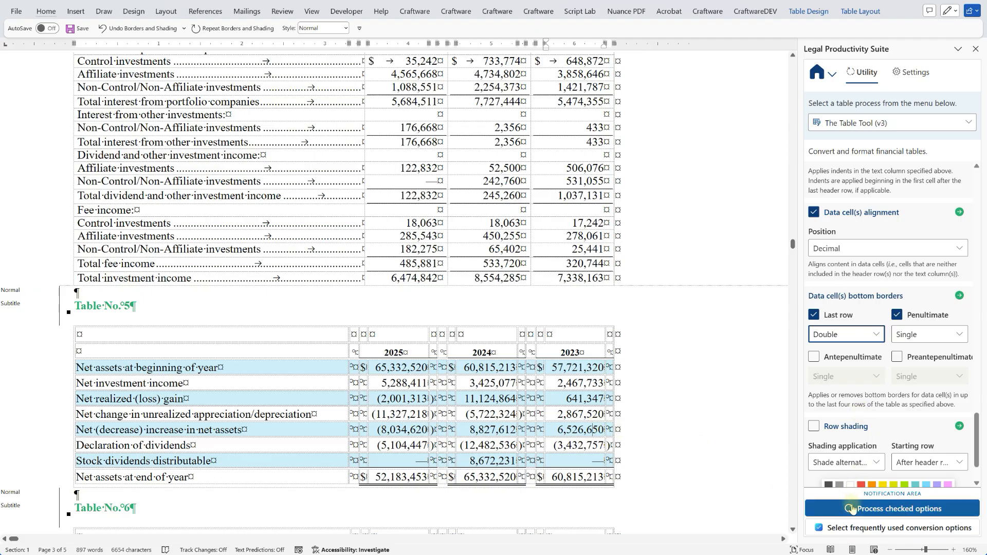
Step: Convert Table No. 6 with the same header row and bottom border options as Table No. 5
scroll(721, 412, "down", 4)
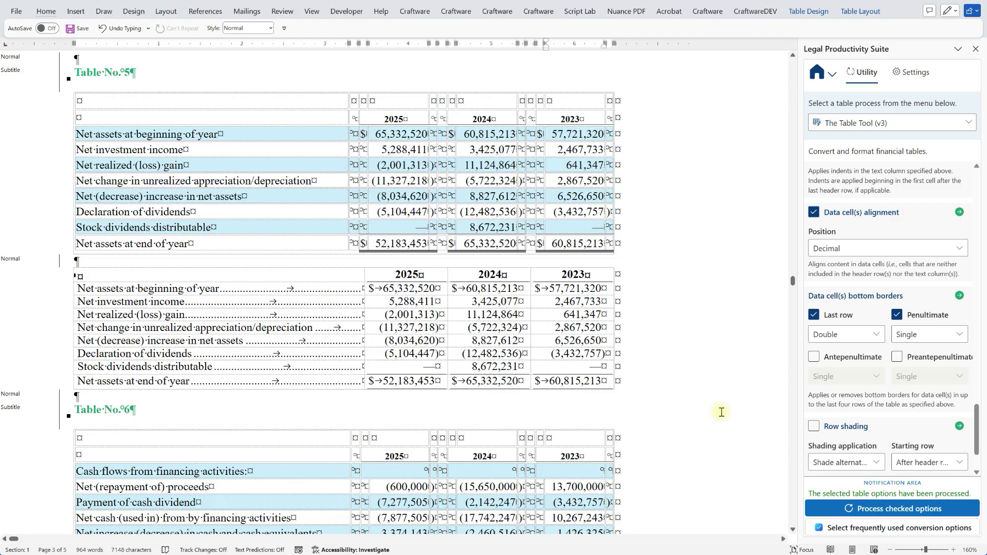
scroll(721, 412, "down", 3)
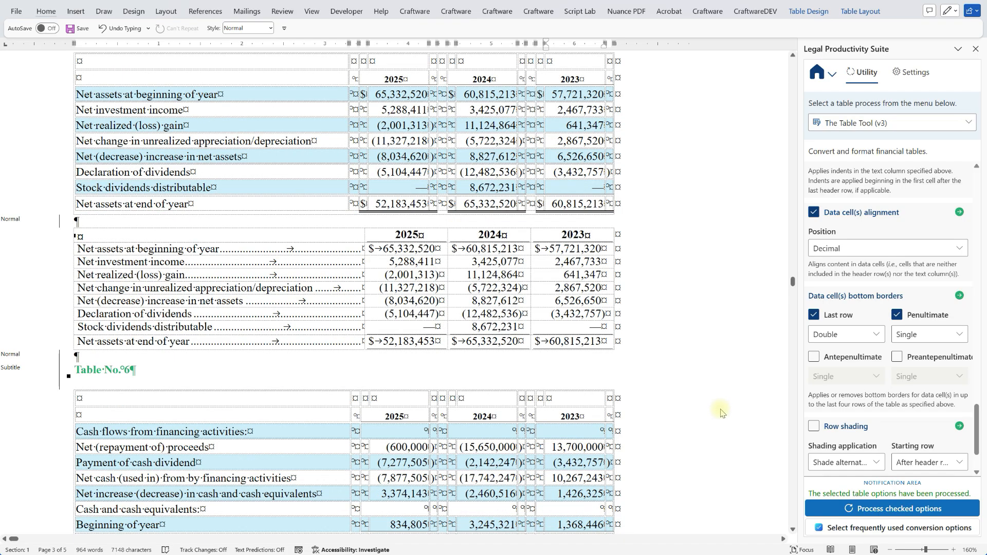
scroll(721, 409, "down", 3)
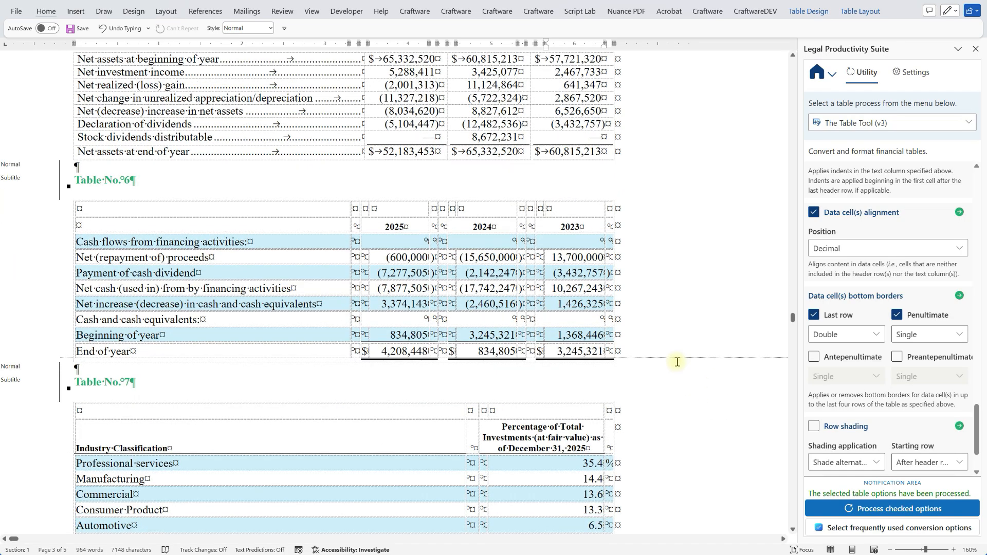
left_click(863, 507)
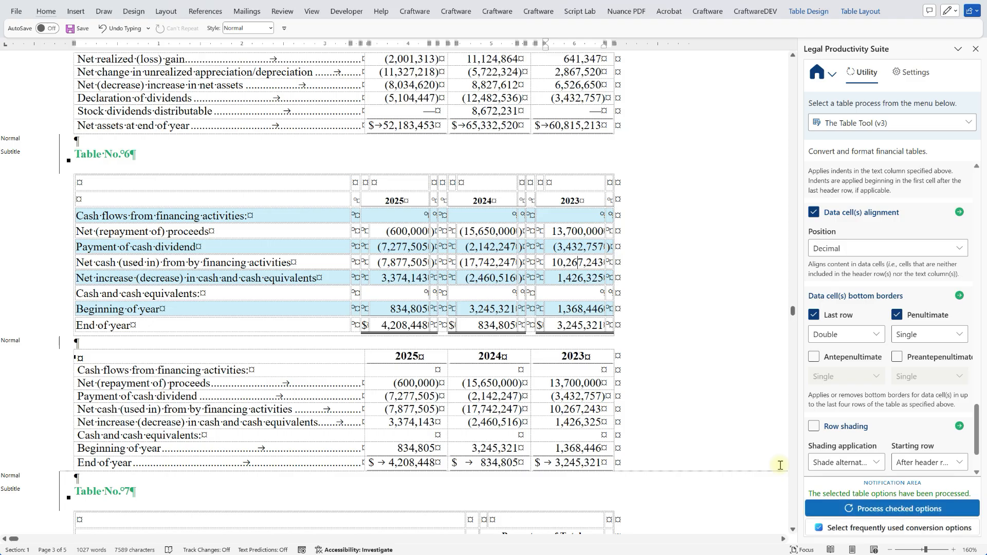
Step: Convert Table No. 7 with the checked options, no longer omitting header cell underlining in the text column
scroll(776, 464, "down", 5)
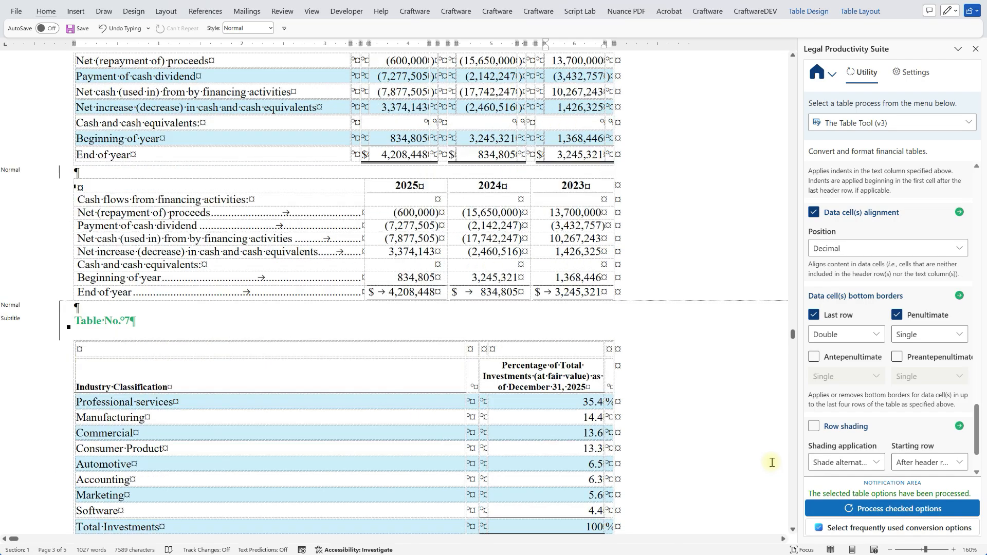
scroll(772, 462, "down", 2)
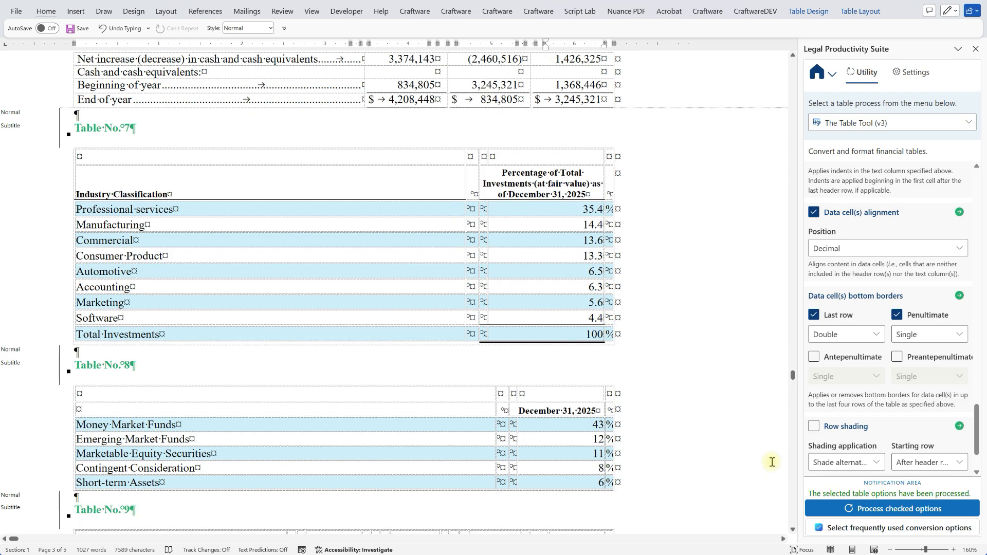
left_click(595, 335)
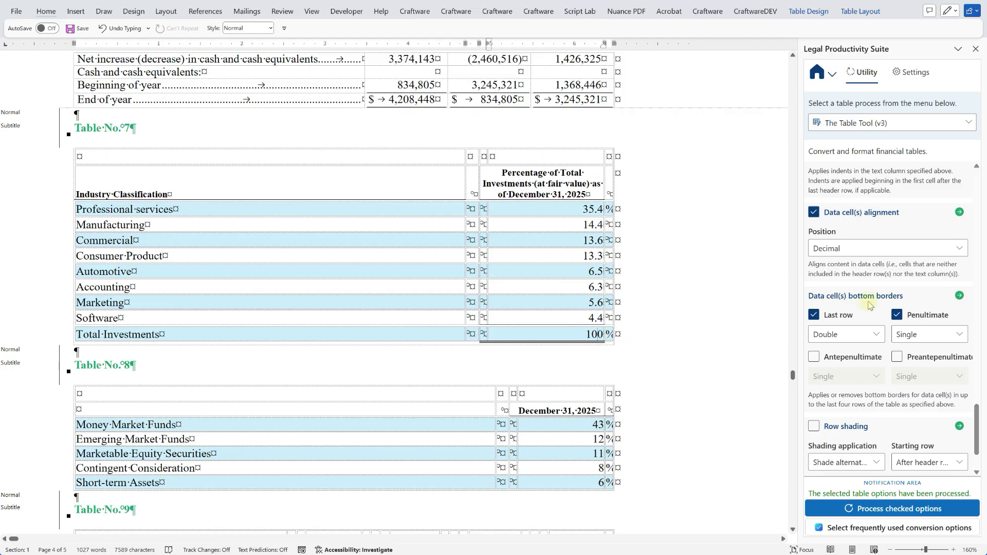
scroll(869, 305, "up", 5)
scroll(869, 305, "up", 4)
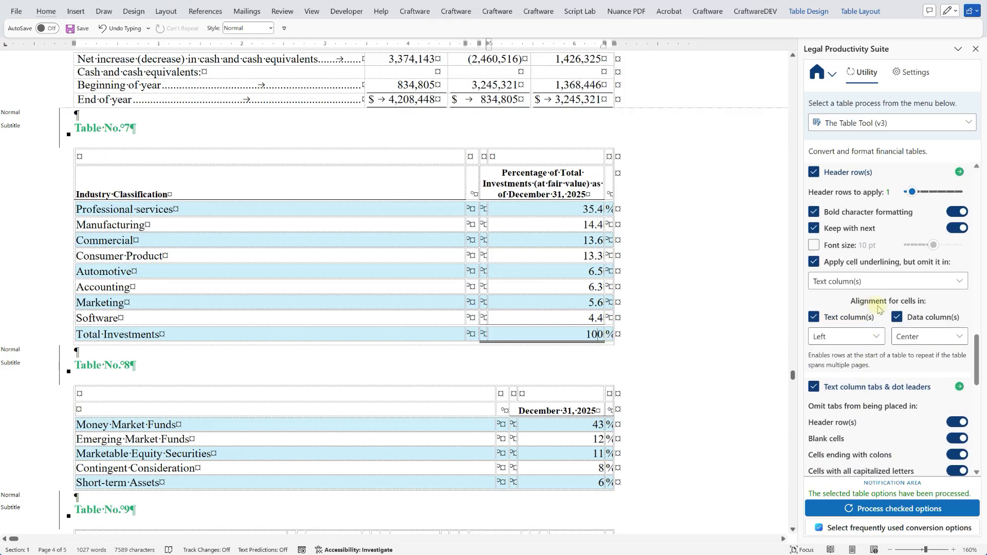
left_click(961, 282)
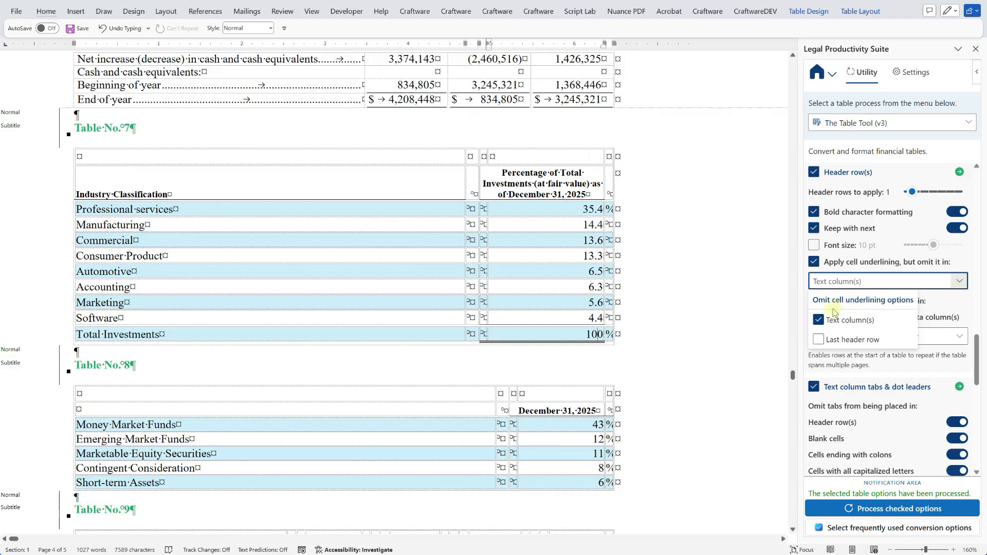
left_click(931, 301)
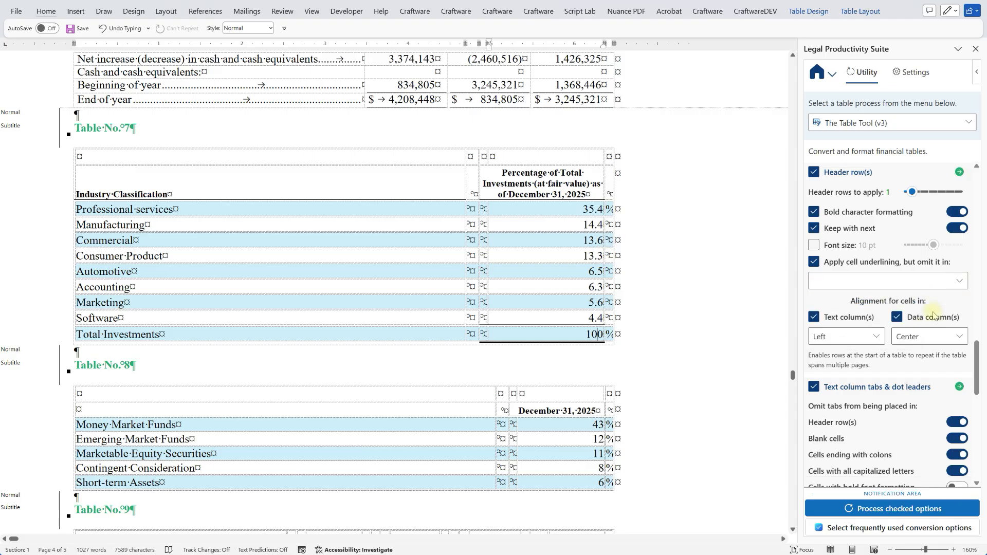
left_click(881, 508)
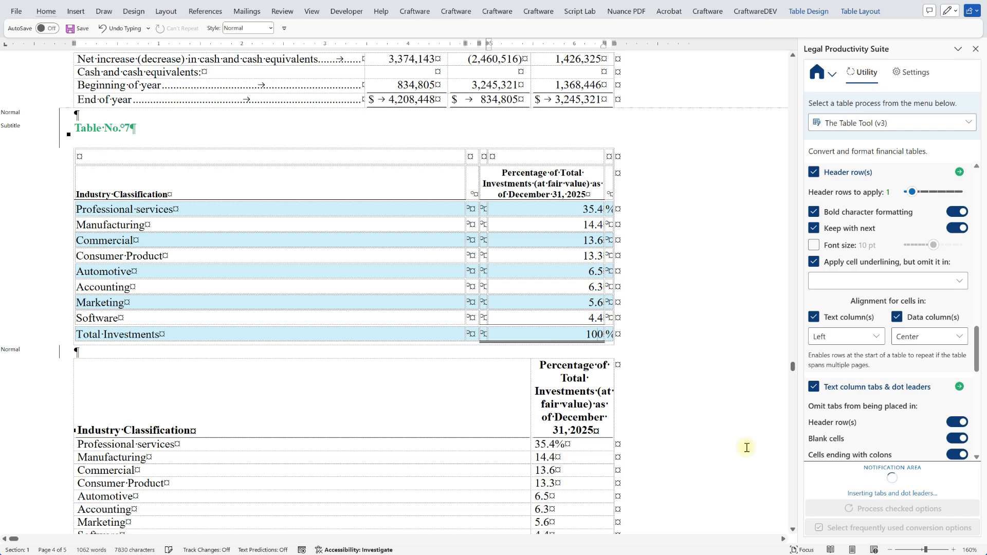
Step: Set the header row font size to 8 pt and apply the header row options to the converted Table No. 7
scroll(747, 448, "down", 1)
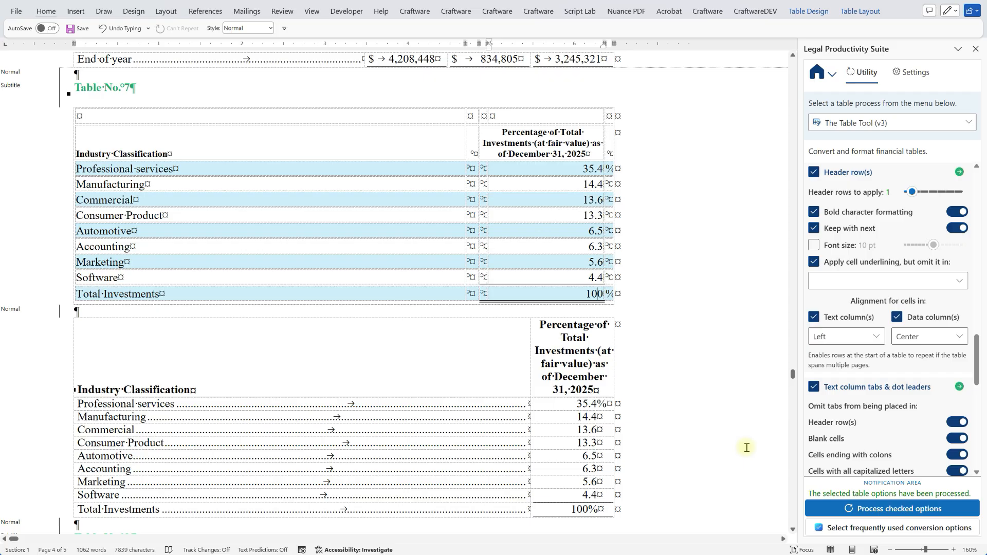
left_click(813, 245)
left_click_drag(933, 245, 919, 245)
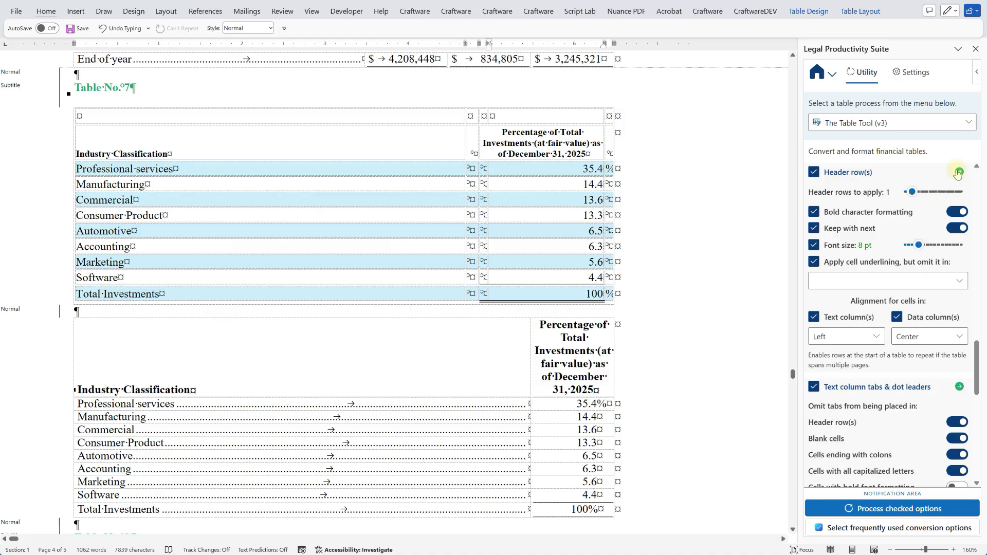
left_click(598, 332)
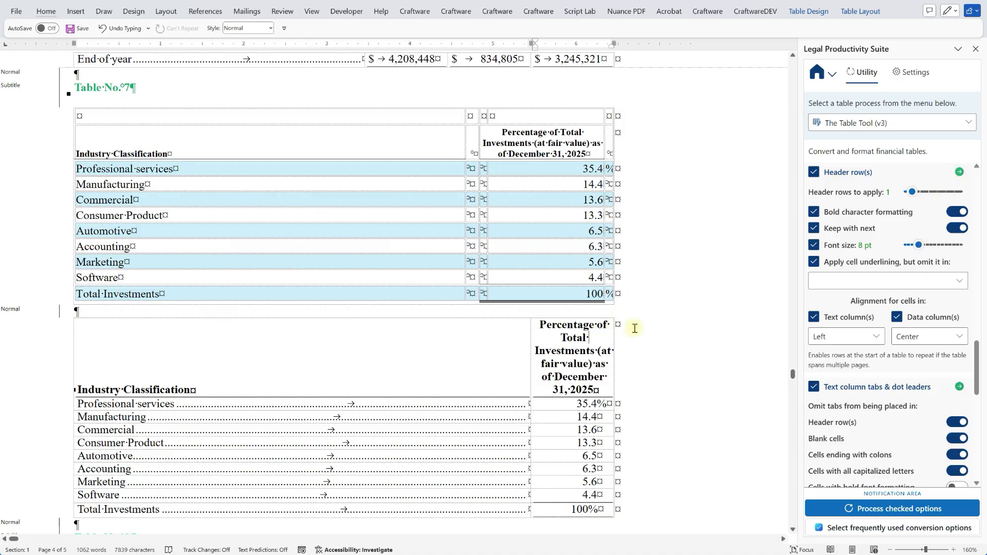
left_click(960, 172)
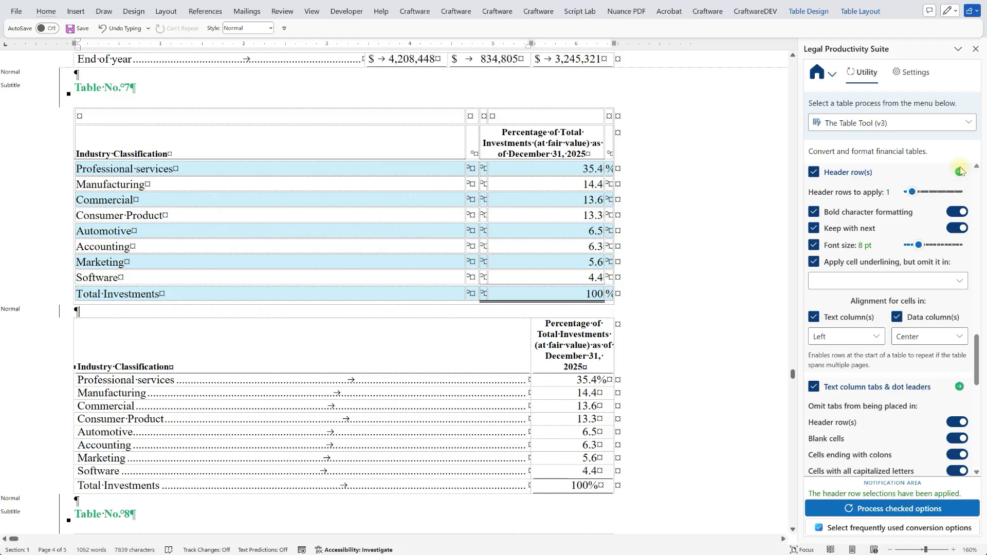
Step: Set header cell underlining to be omitted in text columns for Table No. 8
scroll(754, 216, "down", 3)
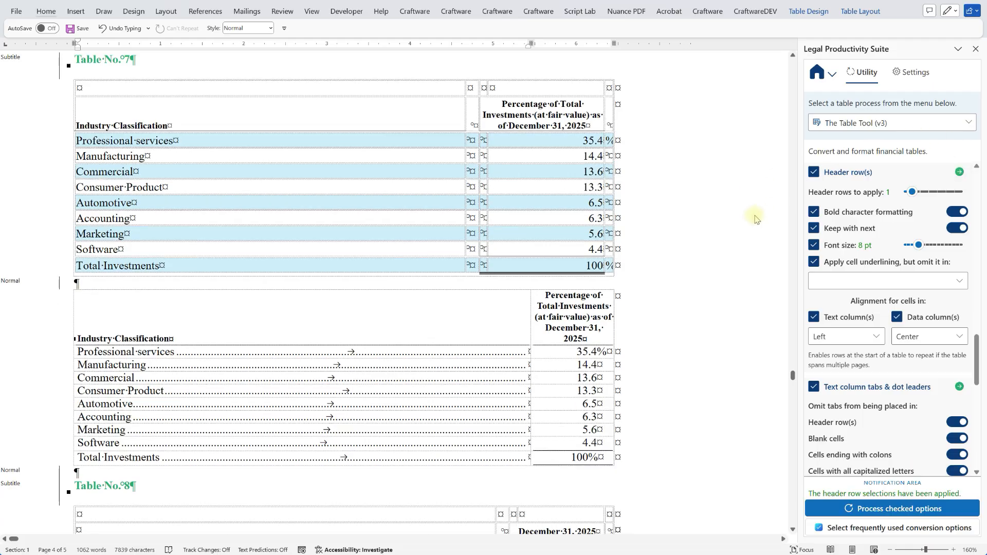
scroll(755, 218, "down", 3)
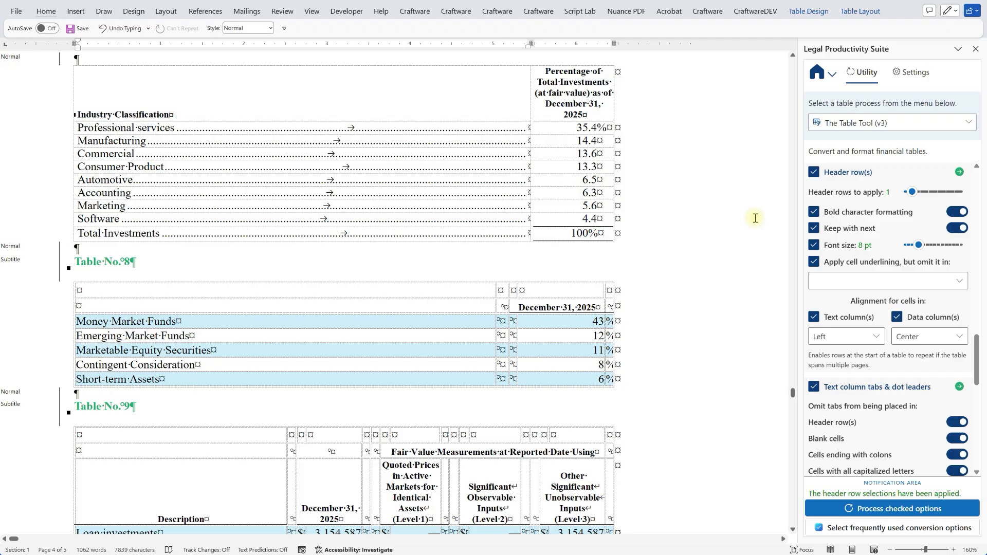
scroll(756, 218, "down", 3)
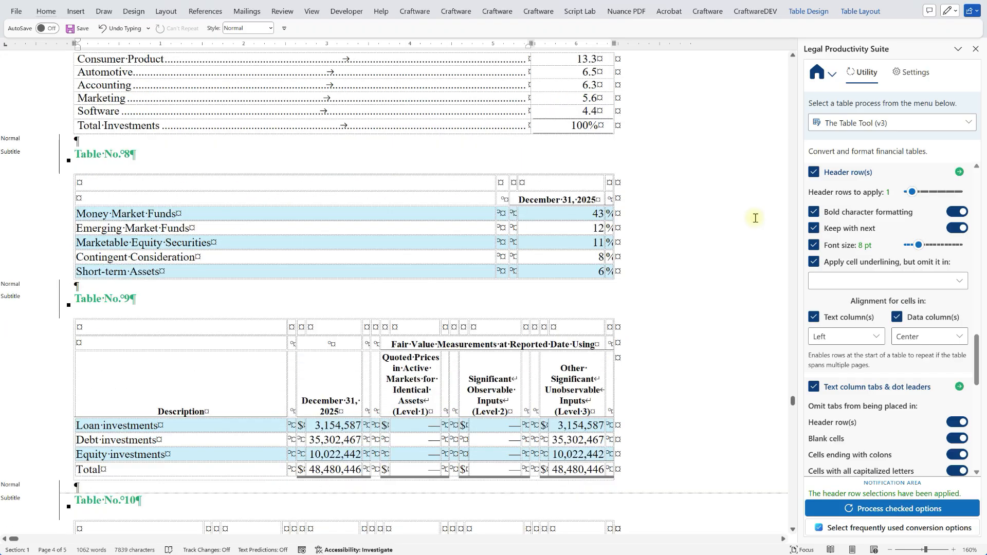
left_click(959, 281)
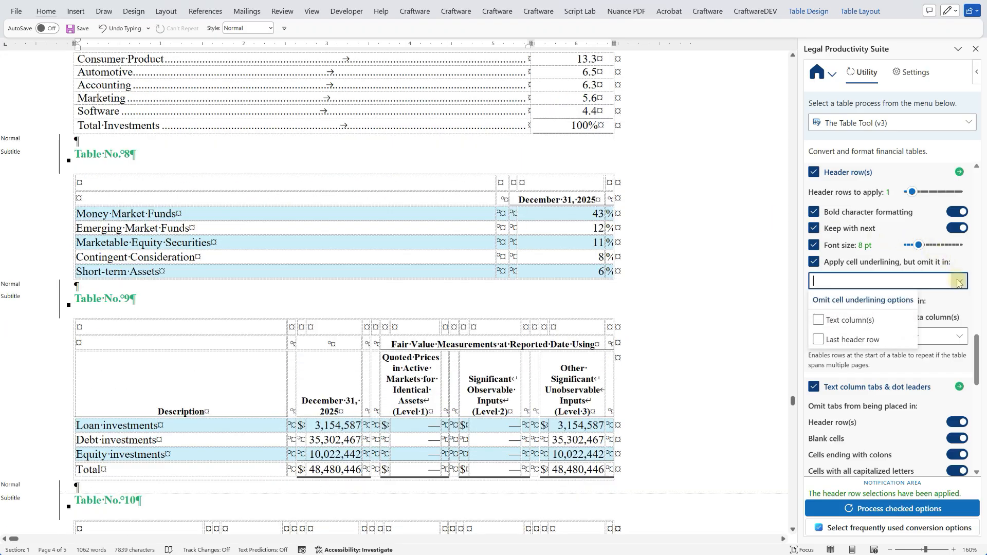
left_click(823, 321)
left_click(940, 305)
Step: Turn off the last row and penultimate bottom borders and convert Table No. 8 with the checked options
scroll(941, 307, "down", 6)
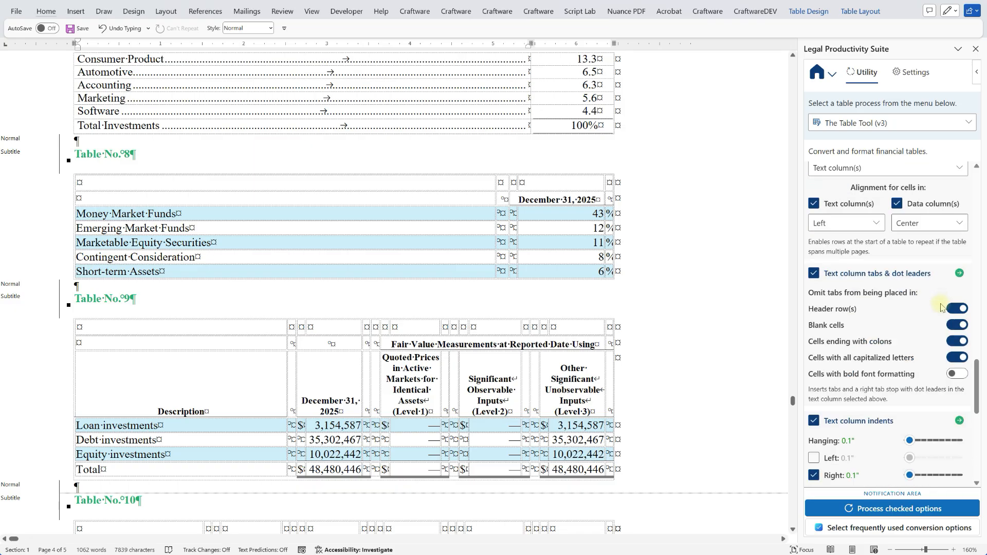
scroll(942, 307, "down", 3)
left_click(845, 280)
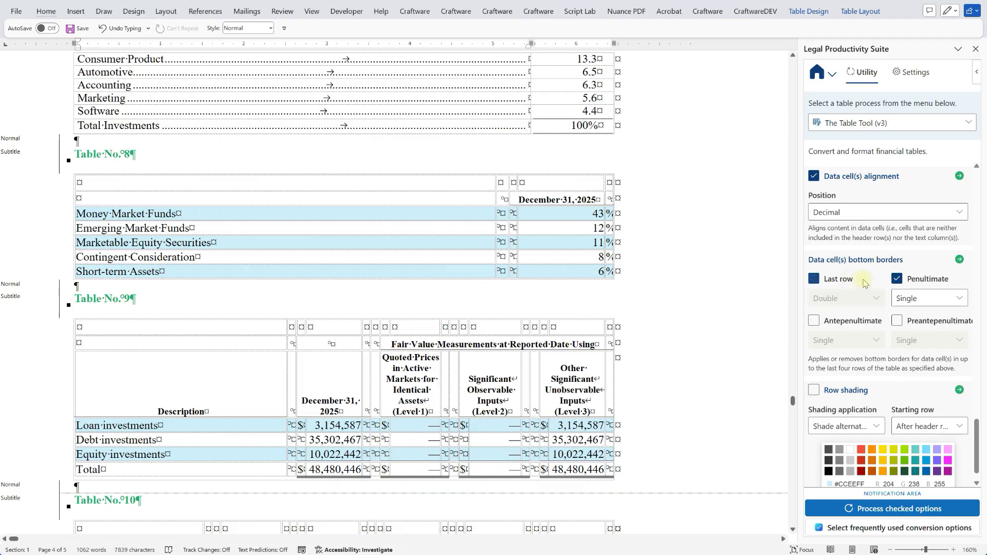
left_click(924, 284)
left_click(584, 247)
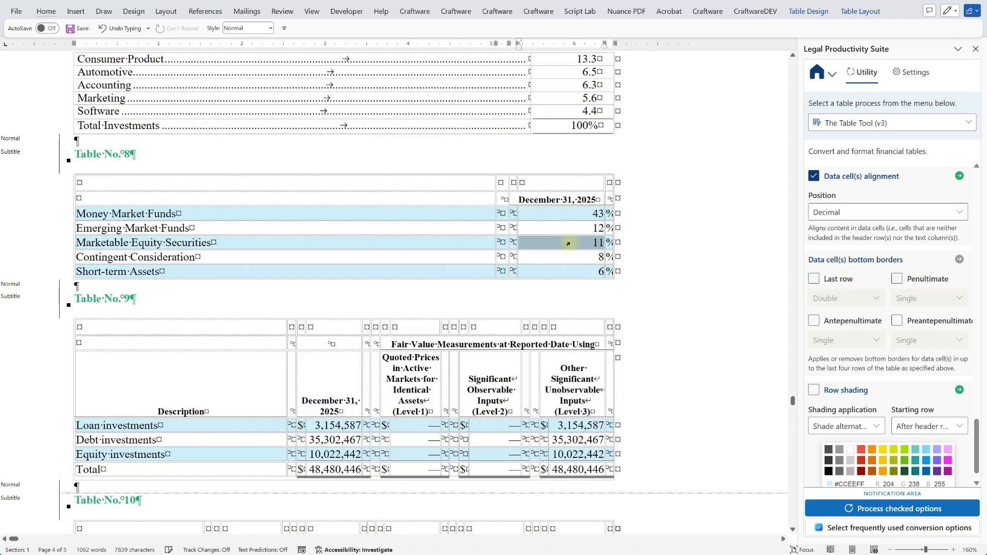
left_click(585, 247)
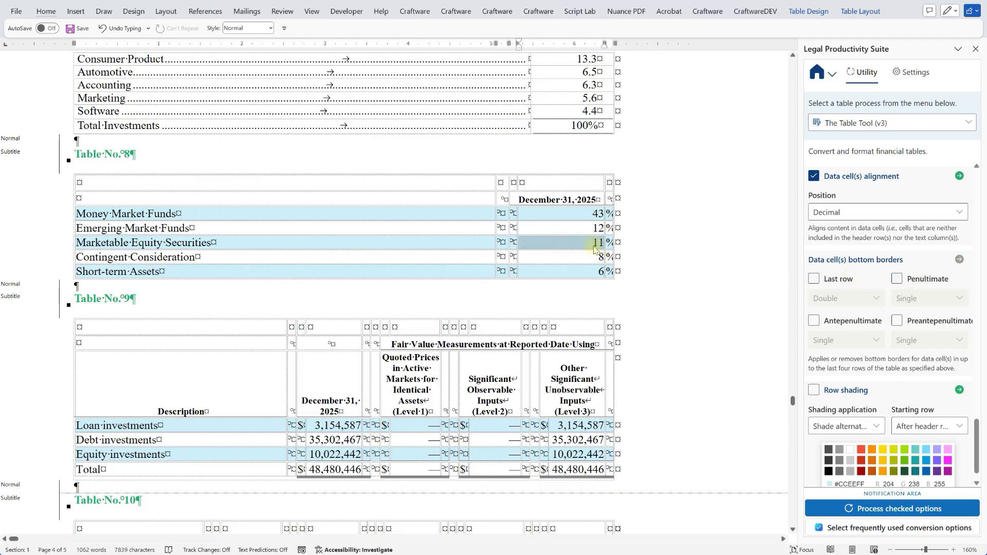
left_click(849, 508)
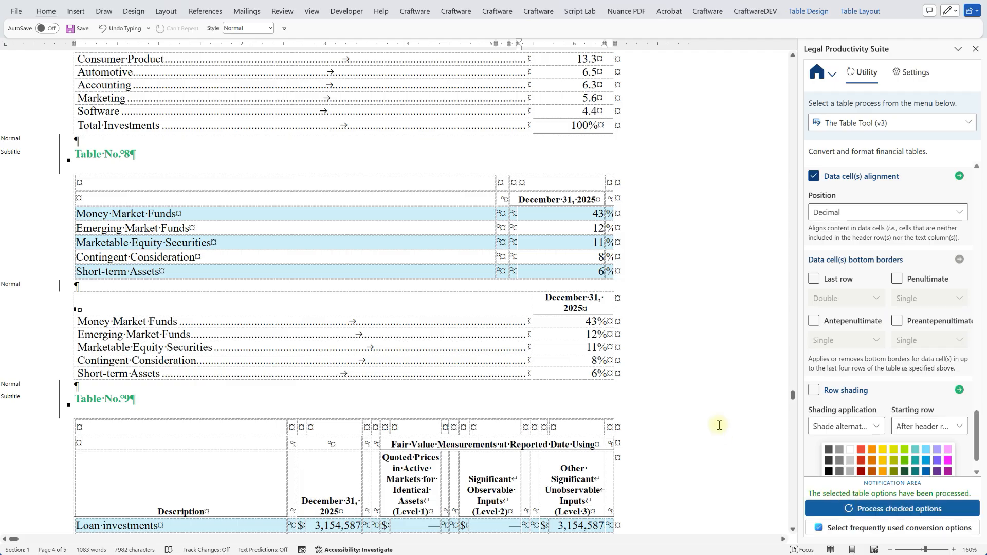
Step: Enable row shading for Table No. 9 and turn on the Double last row and Single penultimate bottom borders
scroll(702, 400, "down", 3)
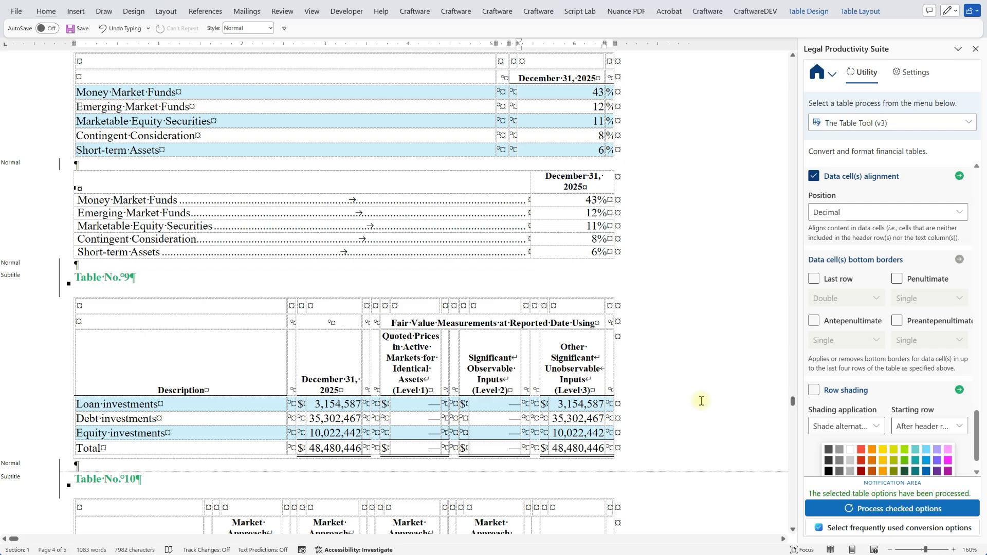
scroll(702, 401, "down", 1)
scroll(702, 400, "down", 1)
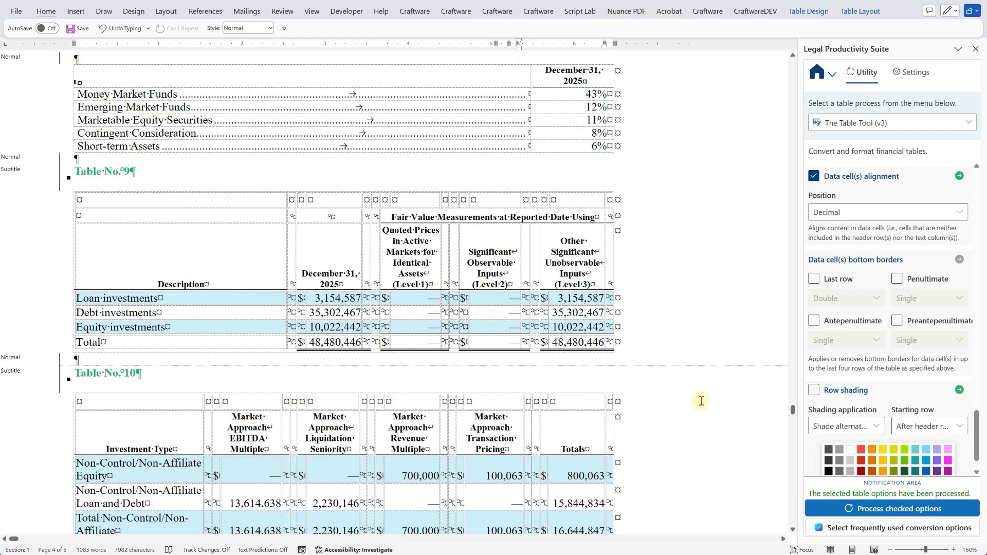
scroll(702, 401, "down", 1)
scroll(702, 400, "down", 1)
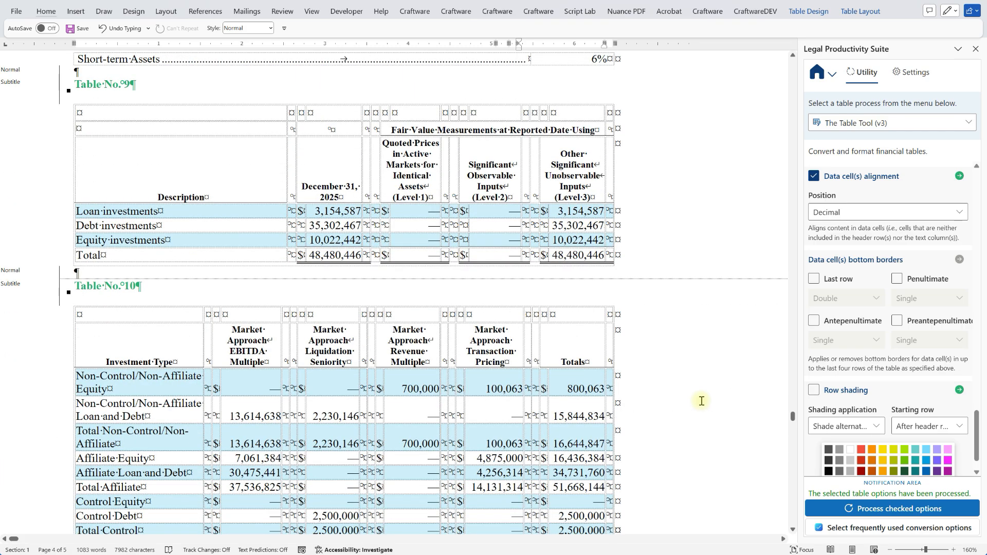
scroll(741, 397, "down", 1)
left_click(813, 392)
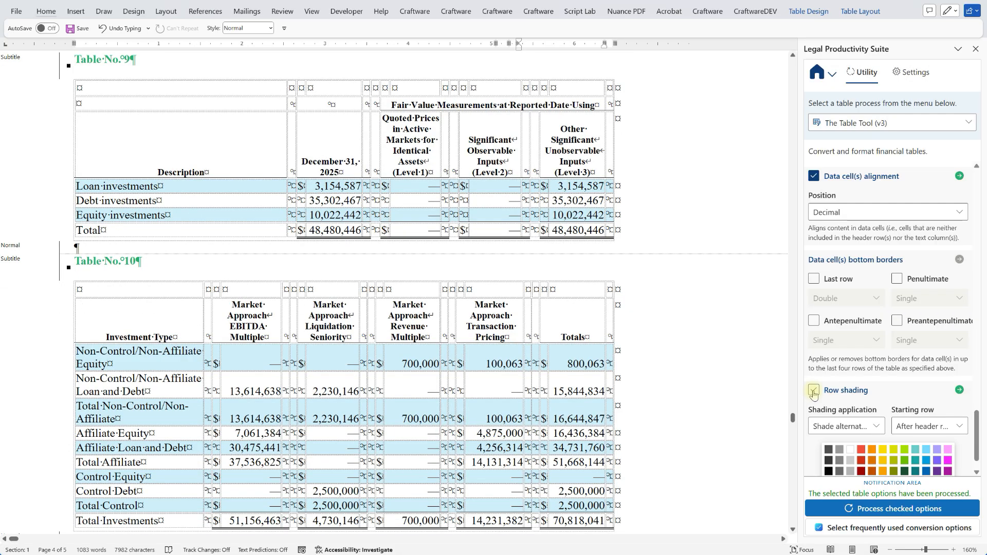
left_click(814, 393)
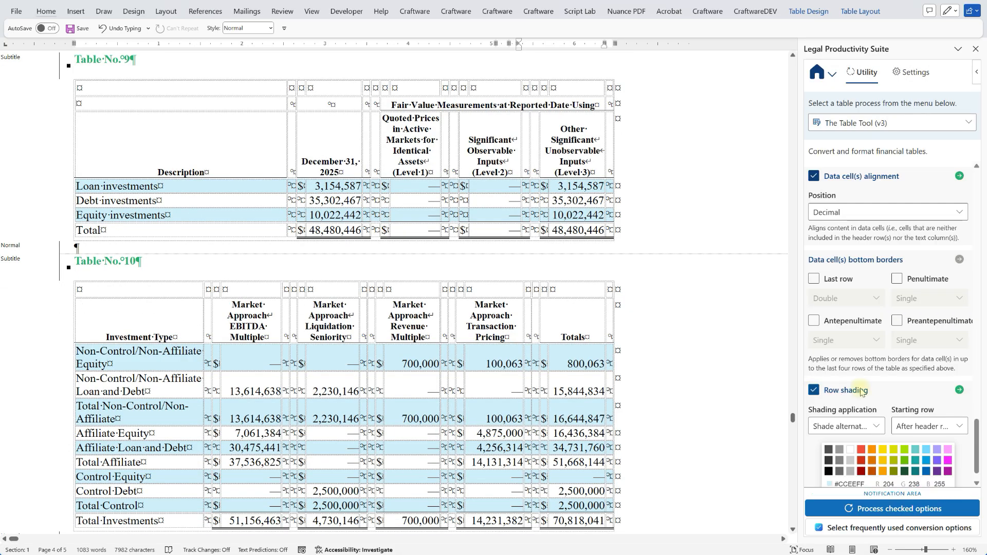
scroll(866, 391, "up", 1)
left_click(846, 315)
left_click(903, 319)
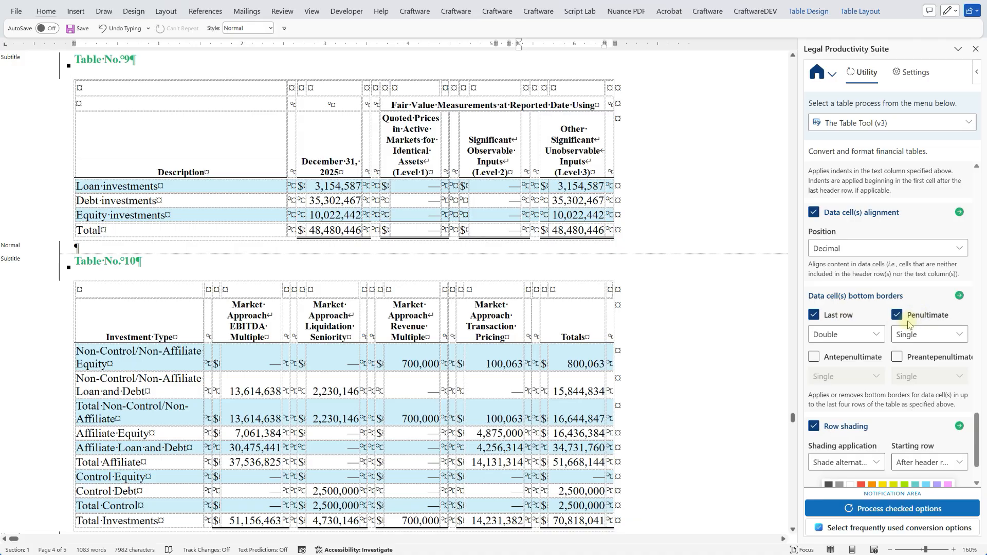
Step: Turn off the text column tabs and dot leaders option for Table No. 9
scroll(905, 327, "up", 5)
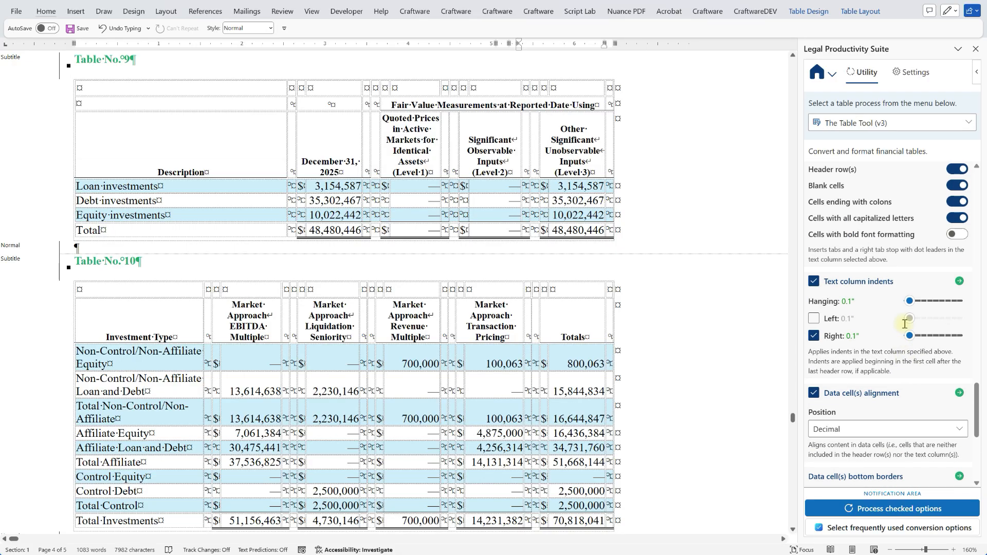
scroll(905, 325, "up", 3)
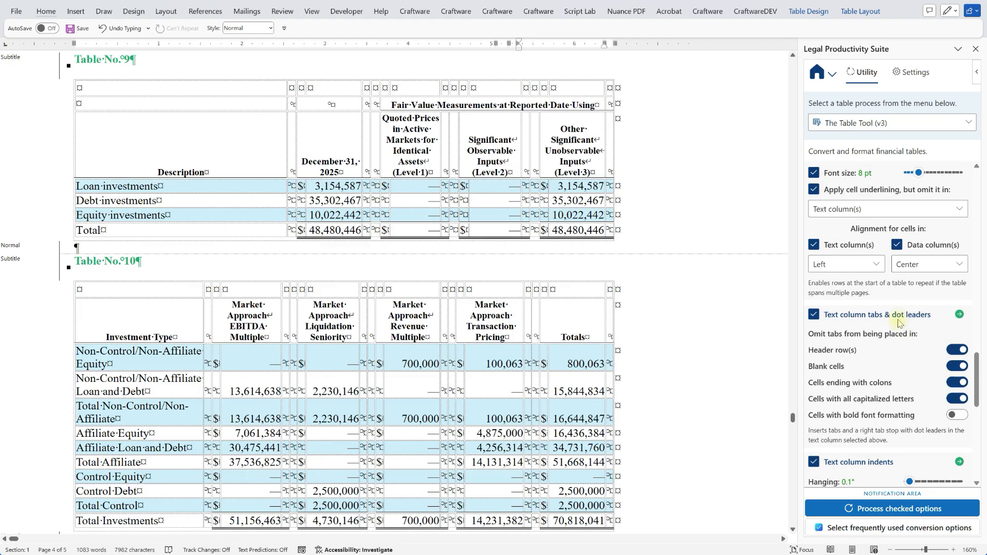
left_click(898, 319)
scroll(890, 329, "up", 2)
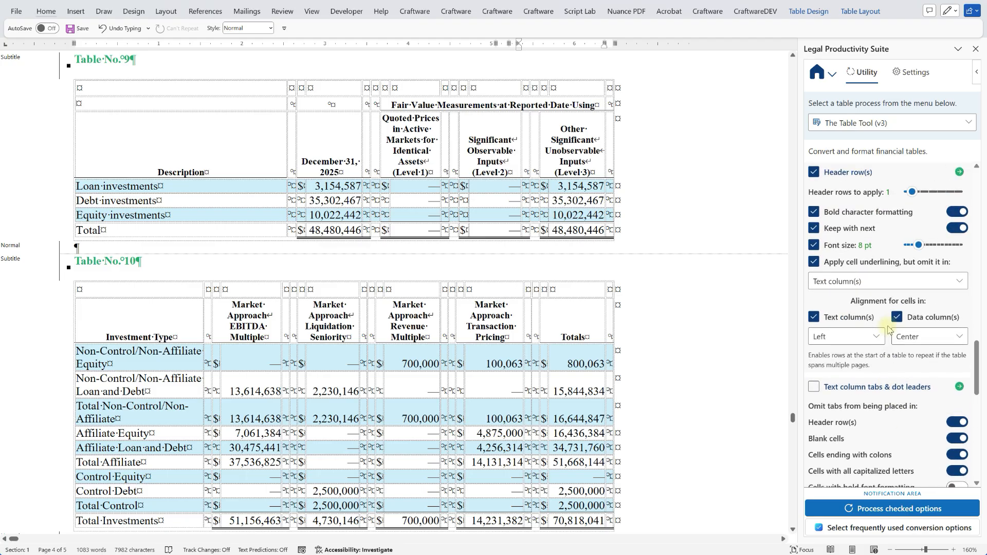
Step: Convert Table No. 9 with 2 header rows and cell underlining no longer omitted in the text column
scroll(888, 329, "up", 4)
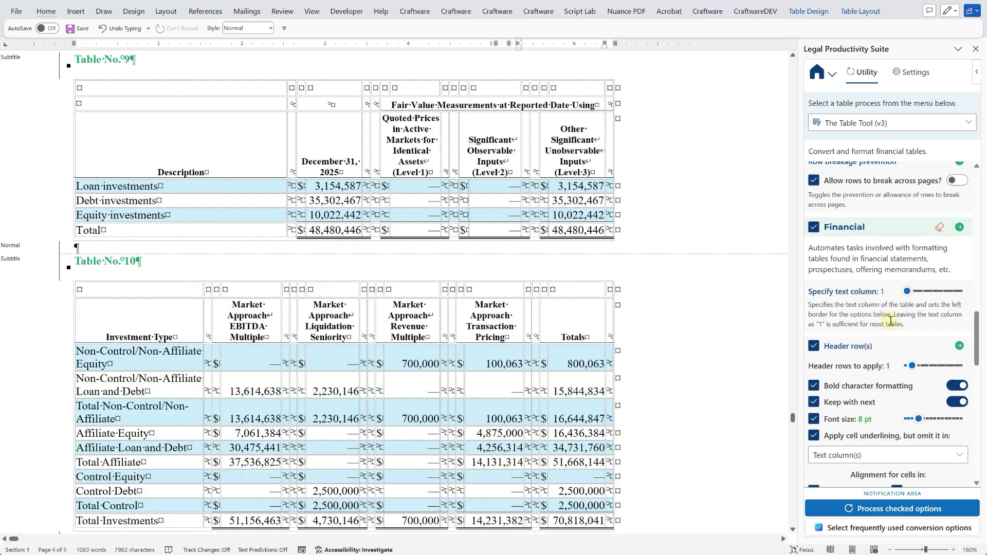
scroll(891, 320, "down", 3)
left_click_drag(913, 228, 920, 228)
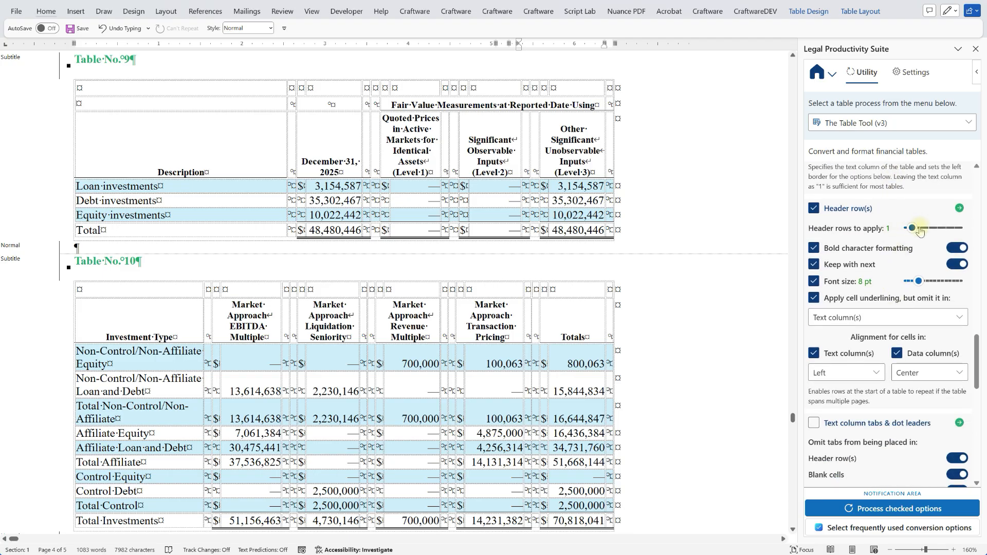
left_click(958, 317)
left_click(820, 357)
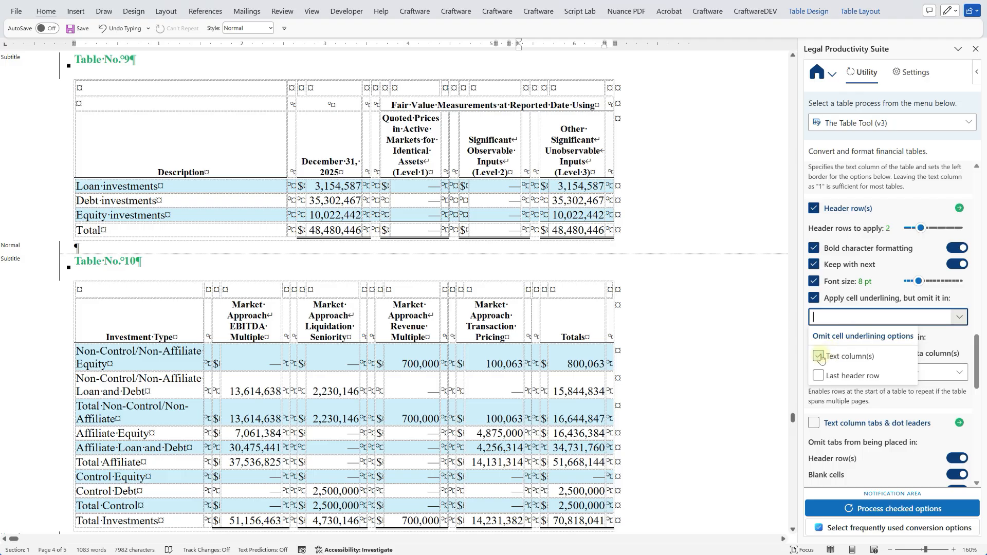
left_click(579, 215)
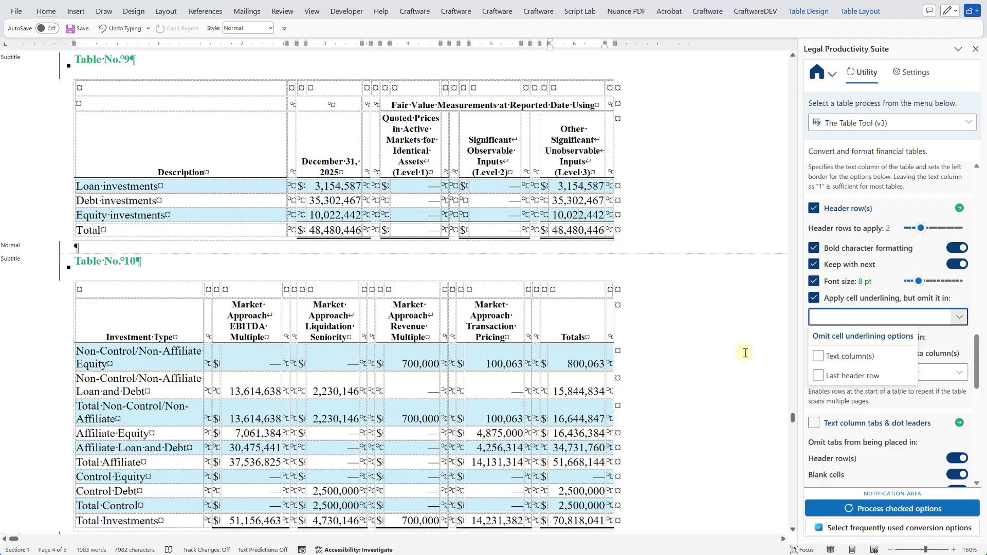
left_click(841, 509)
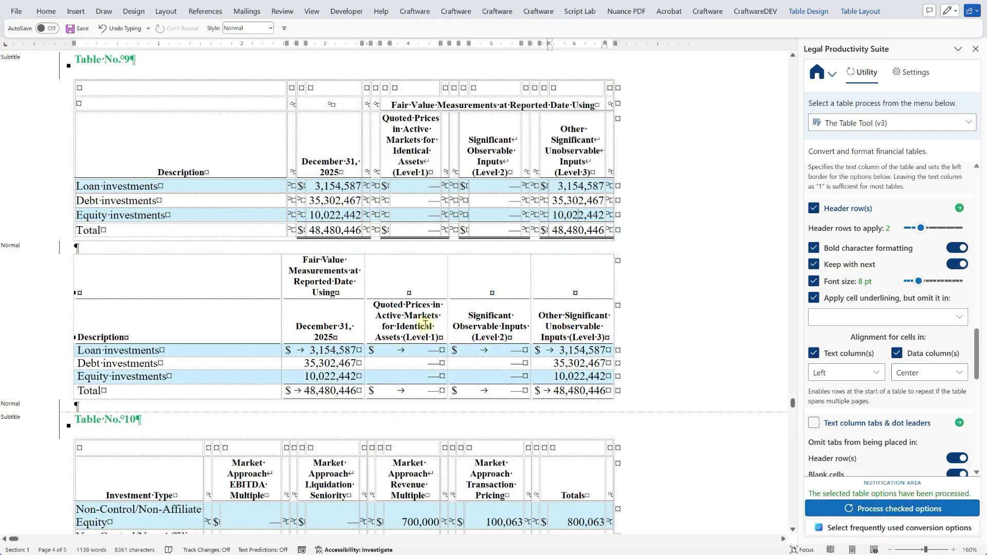
Step: Move the "Fair Value Measurements at Reported Date Using" heading in the converted Table No. 9 to the cell above the Level 1 column
left_click(284, 283)
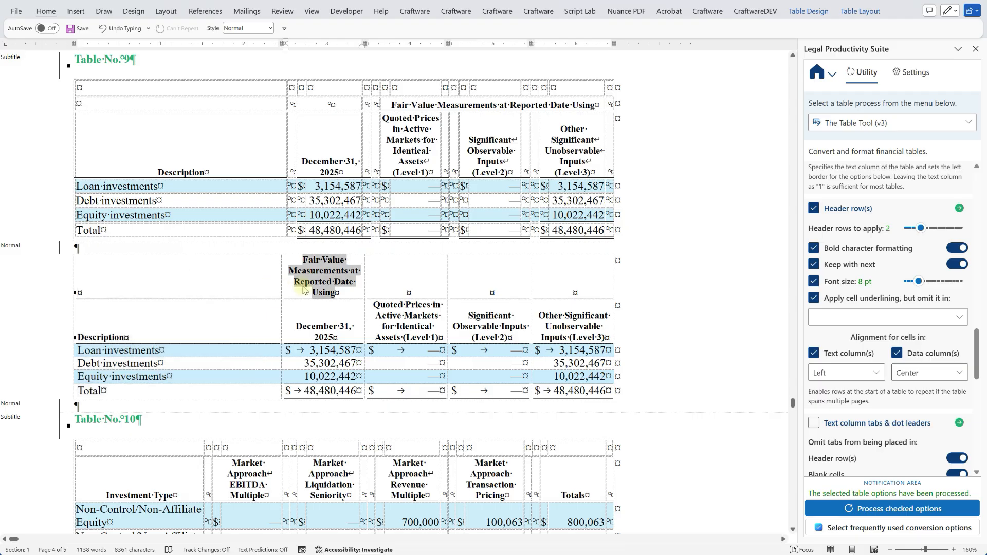
key("ctrl+x")
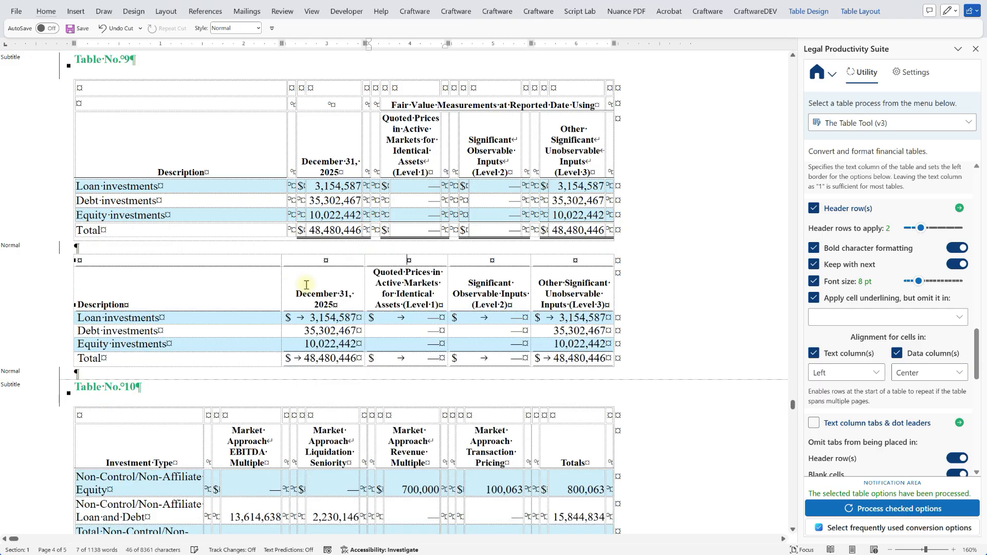
key("Tab")
key("ctrl+v")
Step: Merge the moved heading cell of the converted Table No. 9 across the Level 1, Level 2 and Level 3 columns
key("shift+Right")
key("shift+Right")
key("shift+Right")
key("alt")
key("j")
key("l")
key("m")
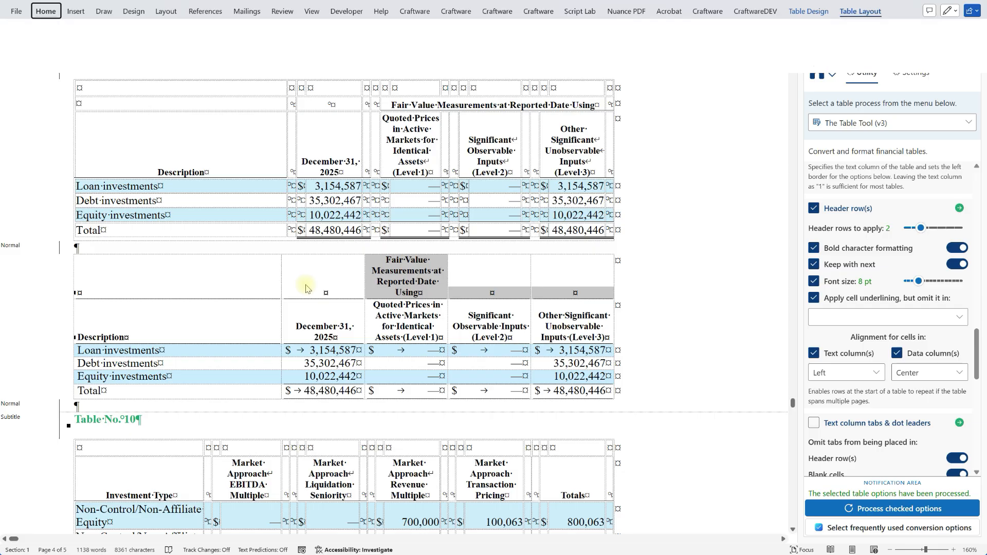
Step: Remove the paragraph borders from the two empty cells in the first header row of the converted Table No. 9
left_click(327, 260)
key("shift+Left")
key("alt+o")
key("b")
key("alt+l")
key("p")
key("Return")
key("alt+n")
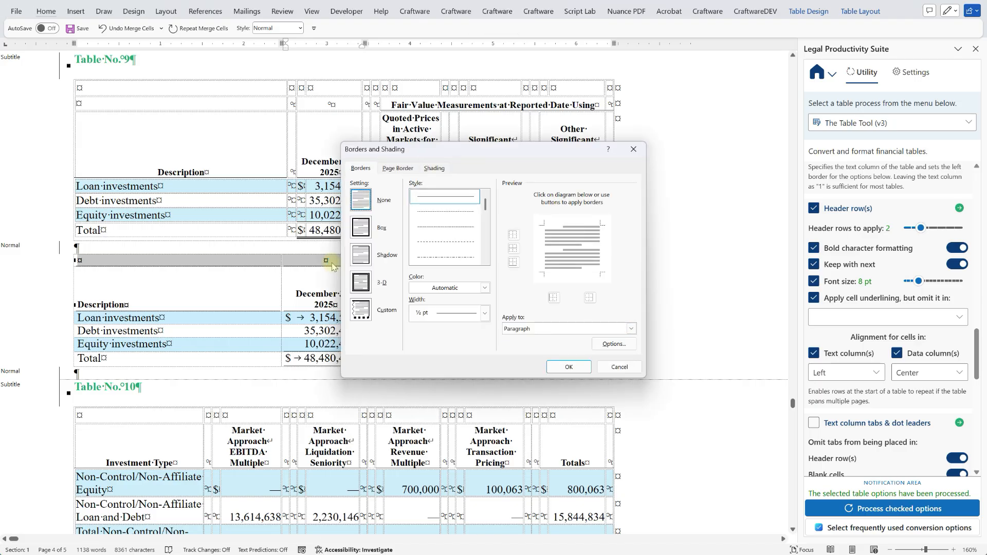
key("Return")
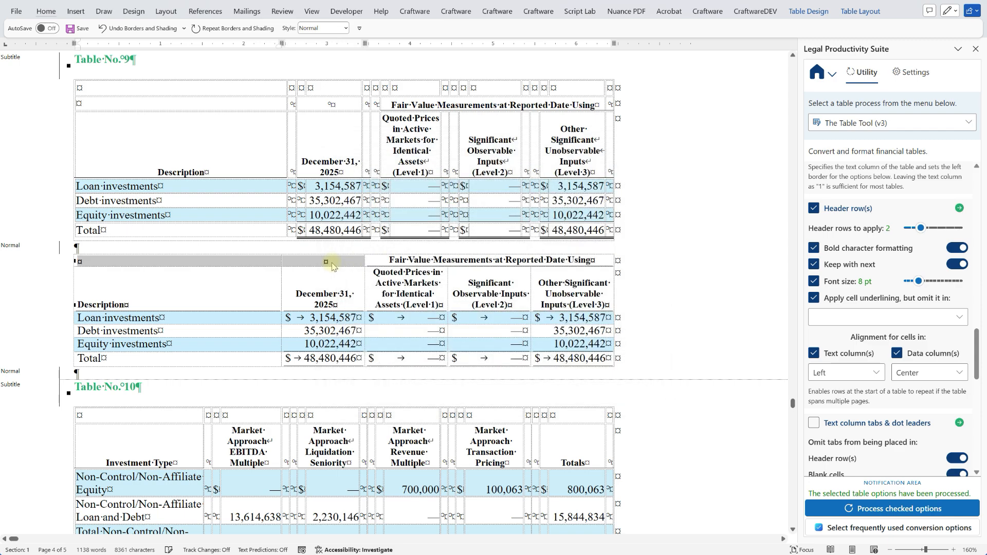
Step: Hide the table gridlines to check the borders of the converted Table No. 9, and show them again
key("Left")
key("alt")
key("j")
key("l")
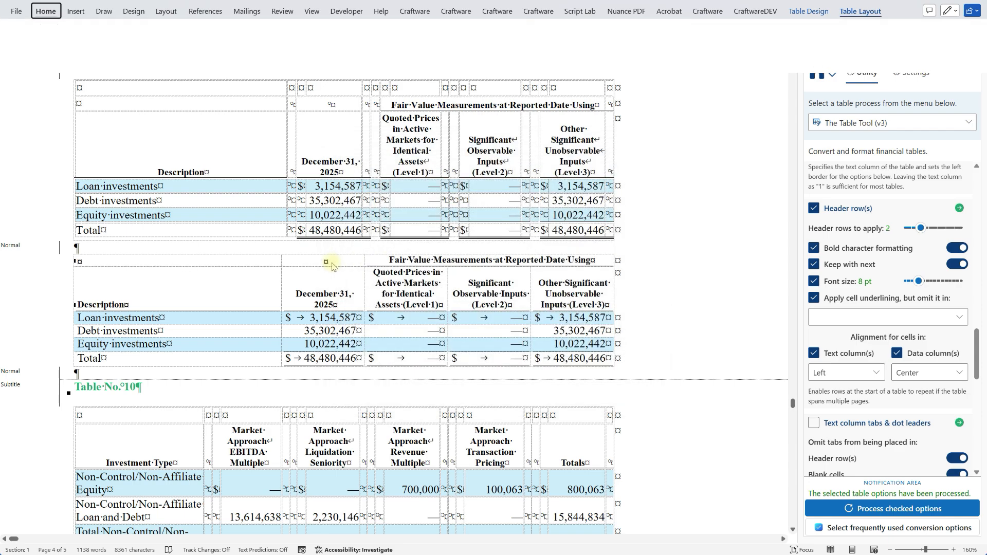
key("g")
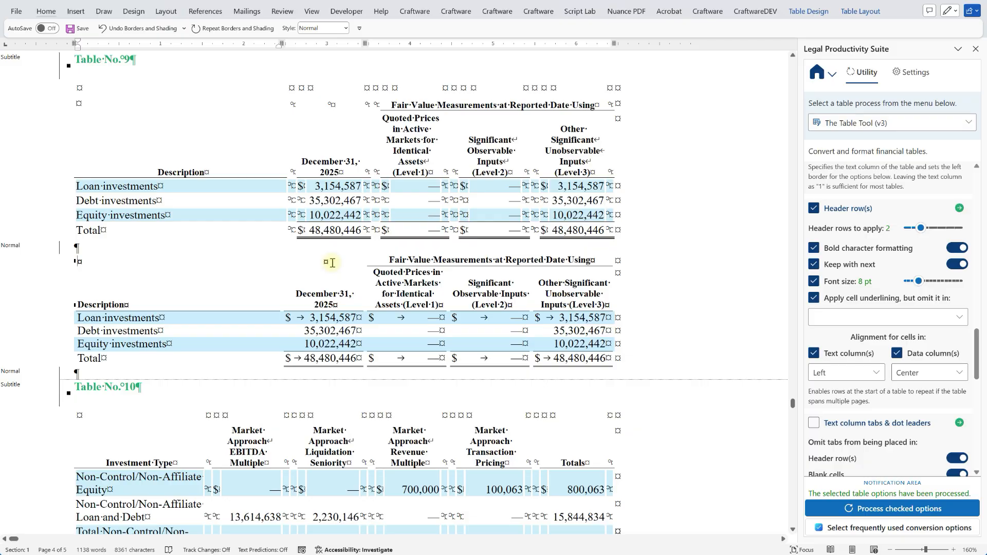
key("alt")
key("j")
key("l")
key("g")
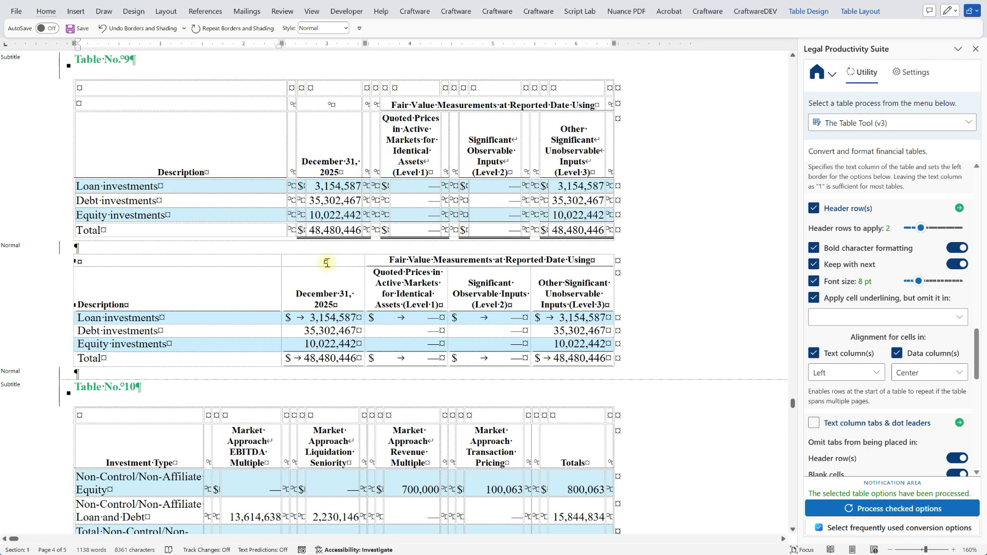
Step: Set the header rows to 1 for Table No. 10 and convert it with the checked options
scroll(349, 272, "down", 2)
scroll(349, 272, "down", 3)
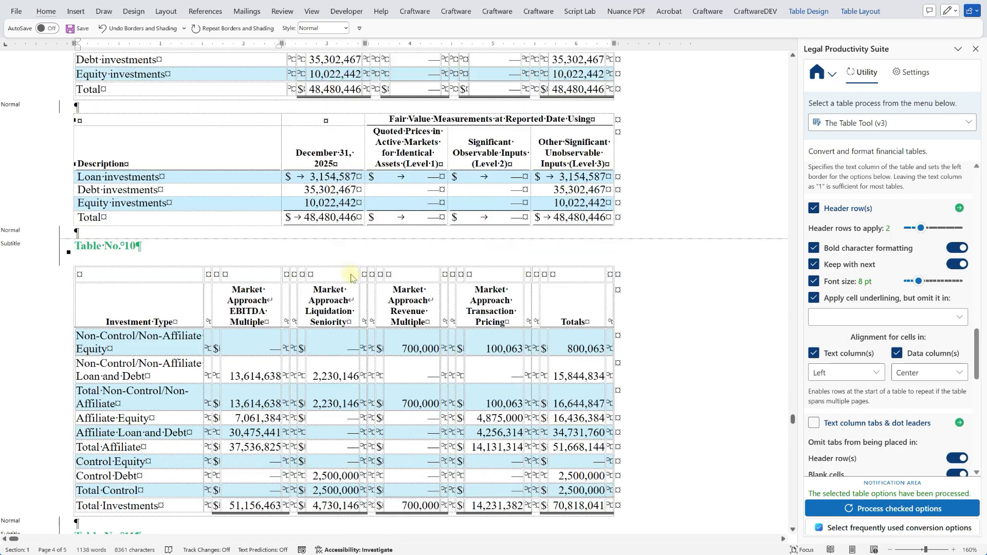
scroll(361, 281, "down", 5)
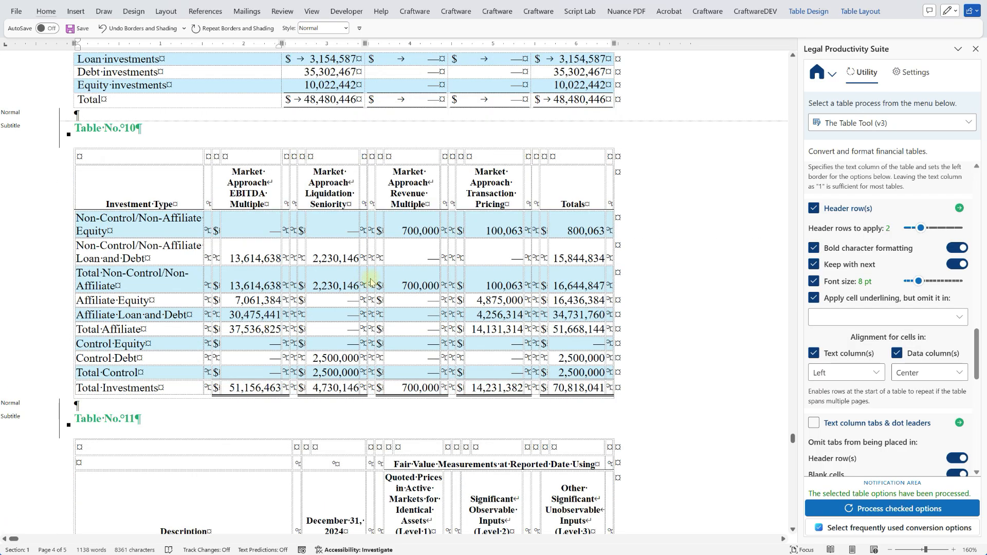
left_click(587, 177)
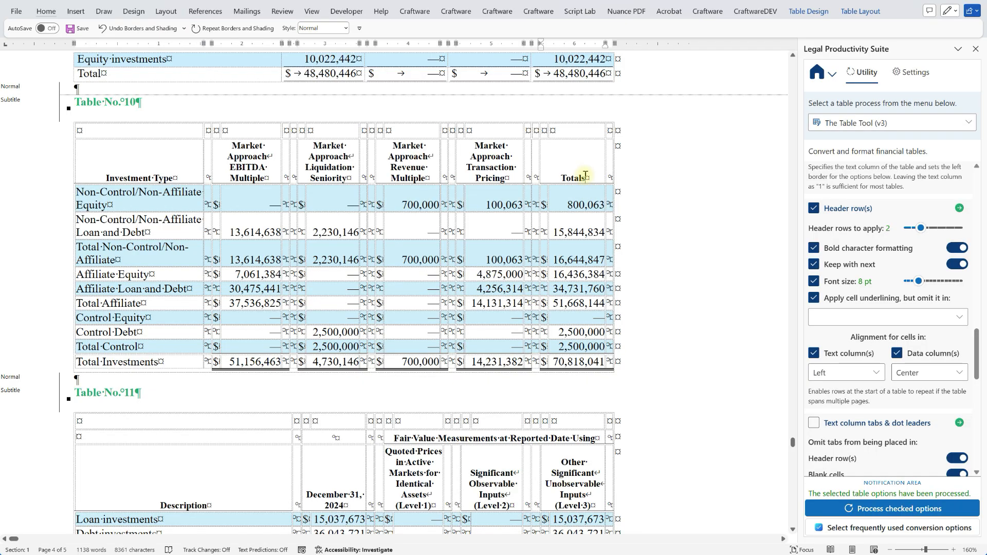
left_click_drag(924, 228, 916, 228)
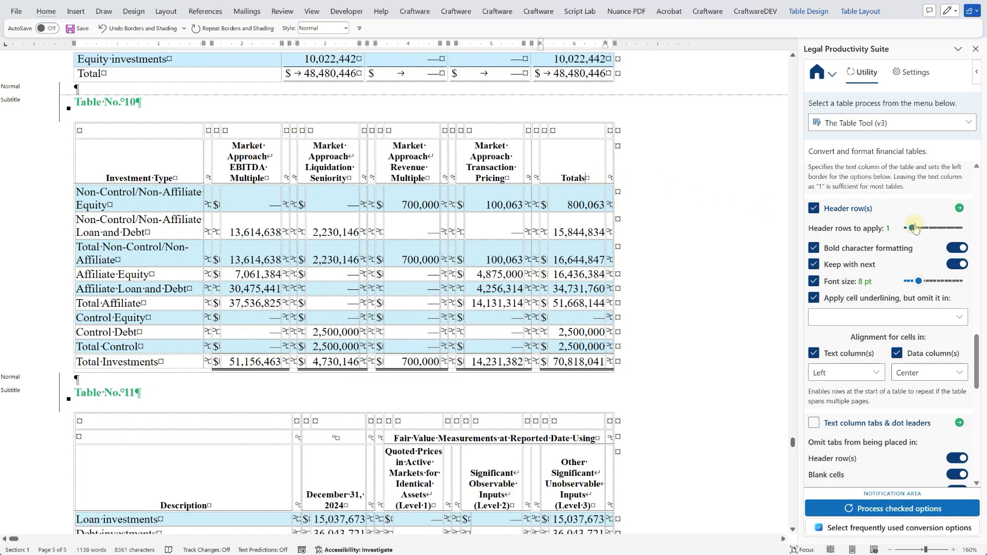
left_click(551, 315)
left_click(883, 509)
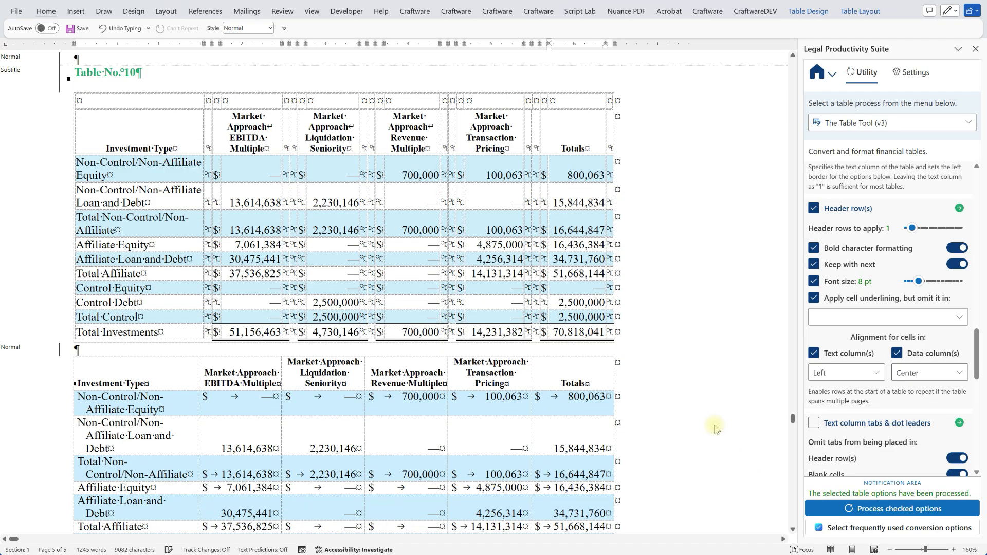
Step: Set the header rows to 2 for Table No. 11 and convert it with the checked options
scroll(716, 428, "down", 2)
scroll(715, 426, "down", 2)
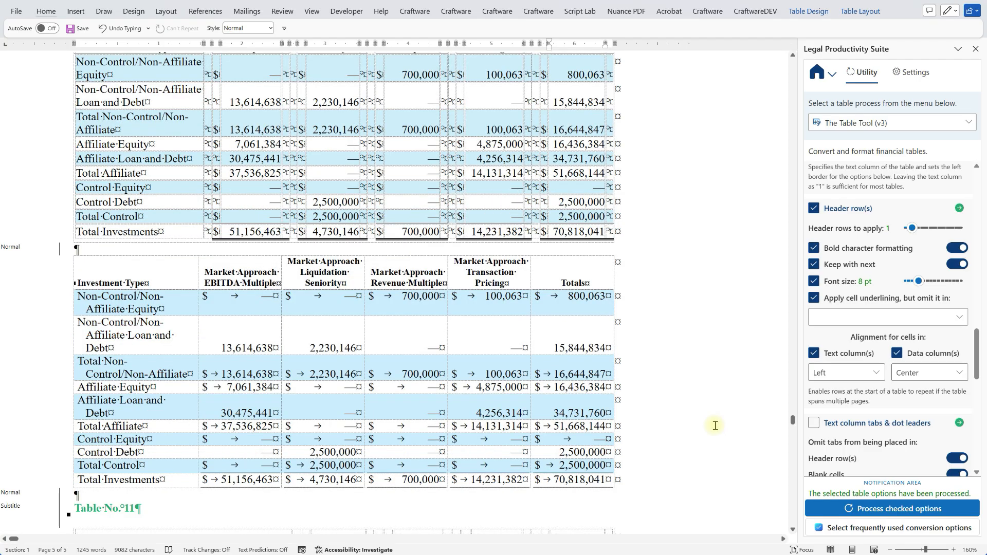
scroll(715, 426, "down", 1)
scroll(716, 426, "down", 6)
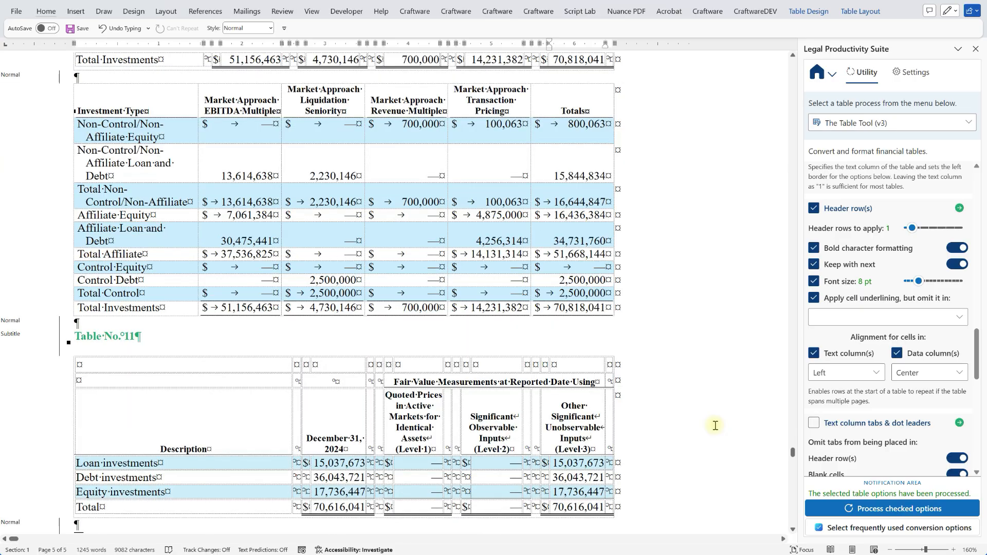
scroll(715, 425, "down", 1)
scroll(595, 293, "down", 3)
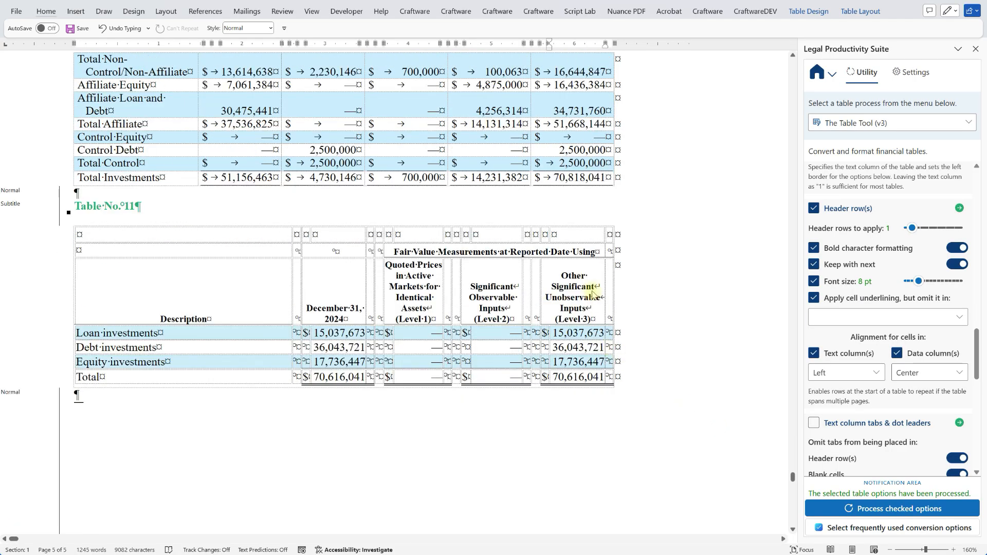
scroll(592, 291, "down", 1)
left_click(593, 265)
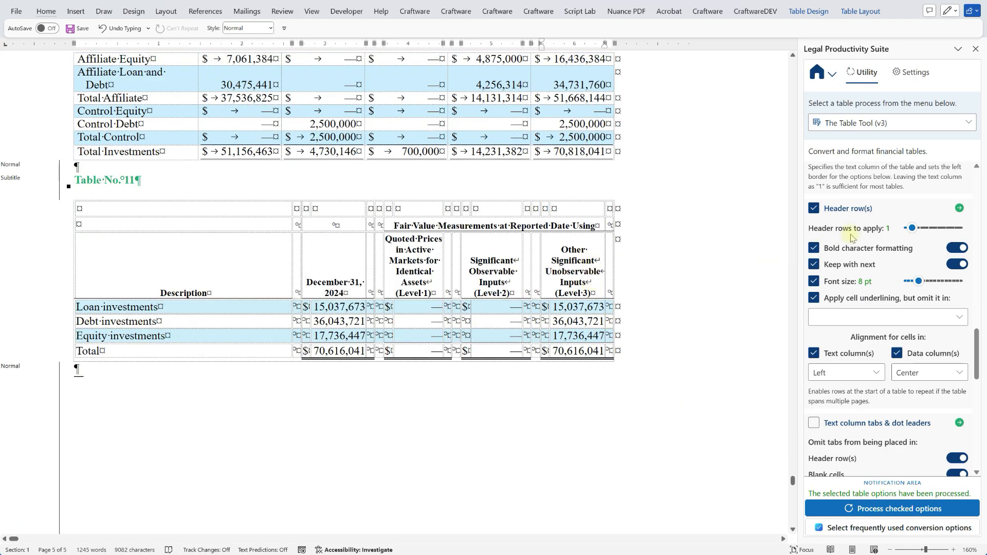
left_click_drag(912, 228, 919, 229)
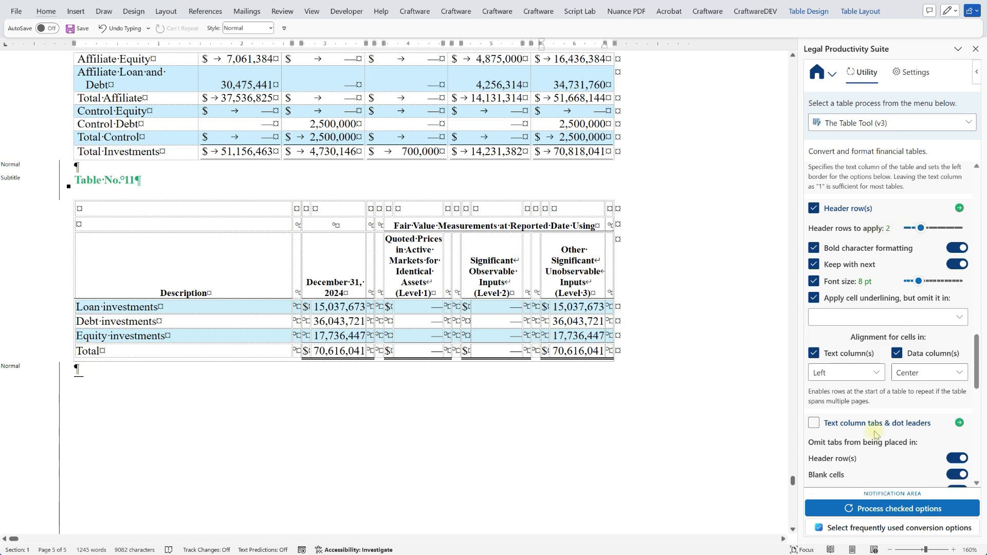
left_click(856, 508)
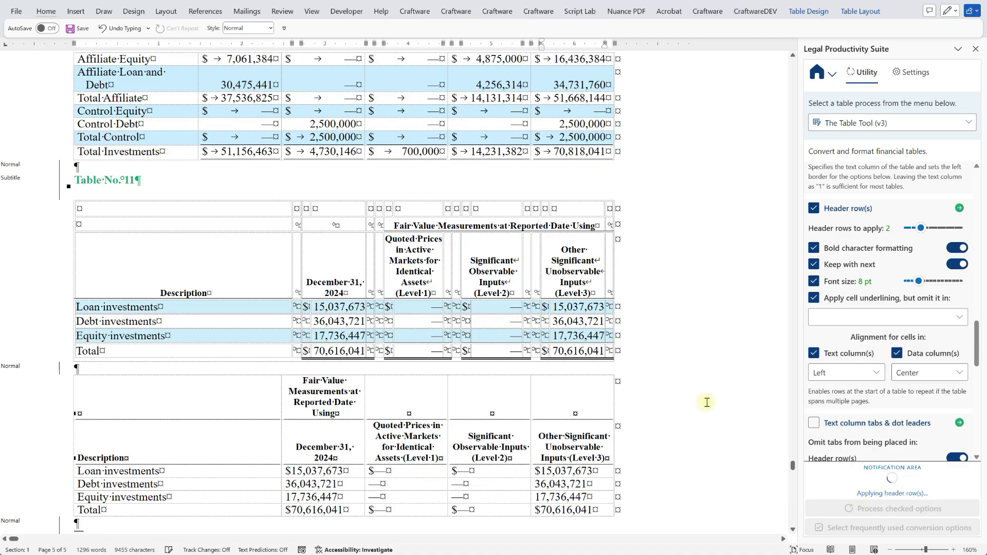
Step: Move the "Fair Value Measurements at Reported Date Using" heading in the converted Table No. 11 to the cell above the Level 1 column
scroll(708, 406, "down", 1)
scroll(707, 406, "down", 1)
scroll(708, 402, "down", 1)
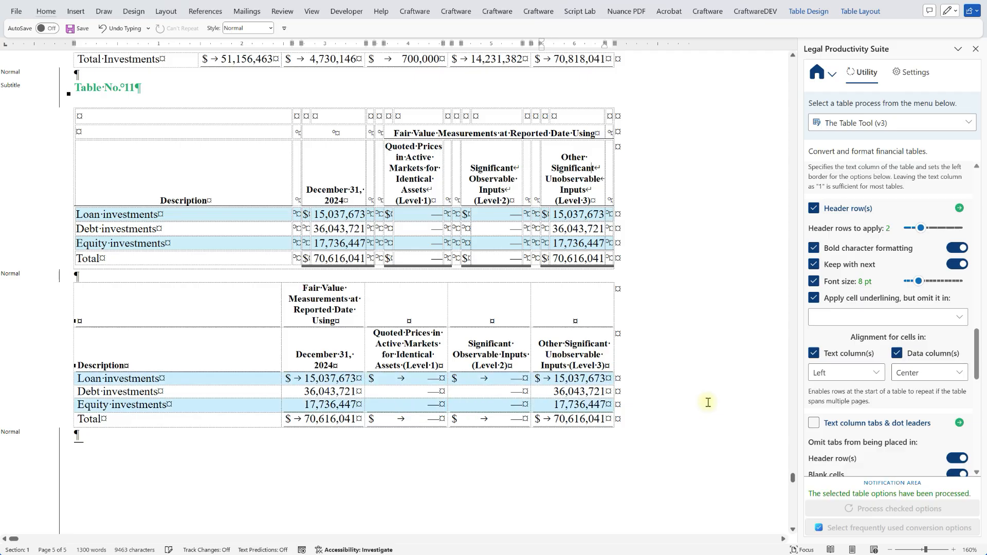
left_click(265, 311)
left_click(265, 310)
key("Tab")
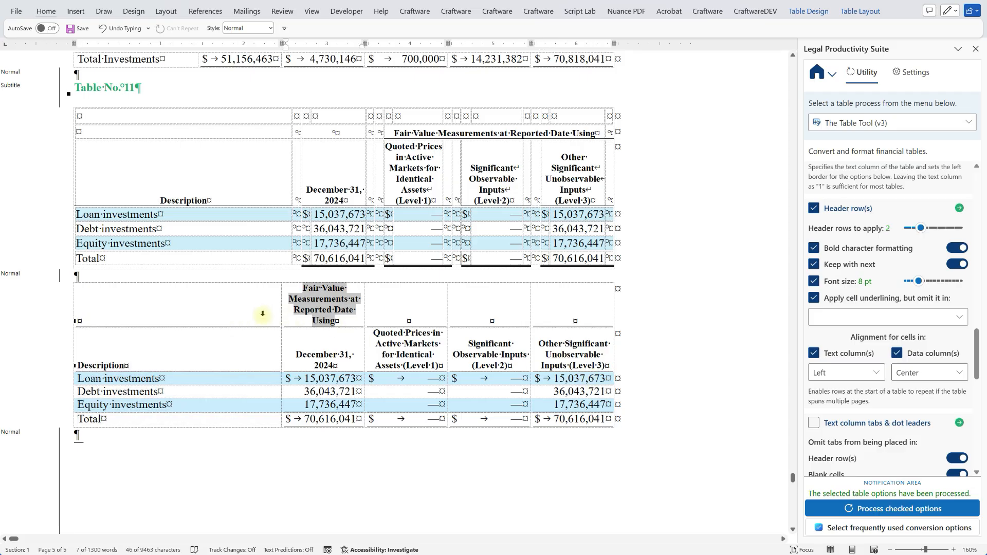
key("ctrl+x")
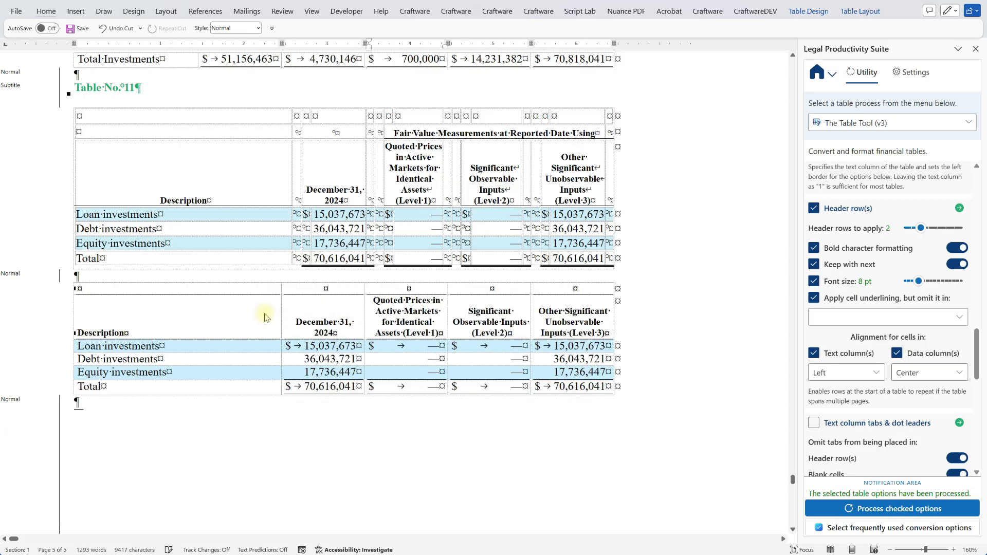
key("ctrl+v")
Step: Merge the moved heading cell of the converted Table No. 11 across the Level 1, Level 2 and Level 3 columns
key("shift+Right")
key("shift+Right")
key("shift+Right")
key("alt")
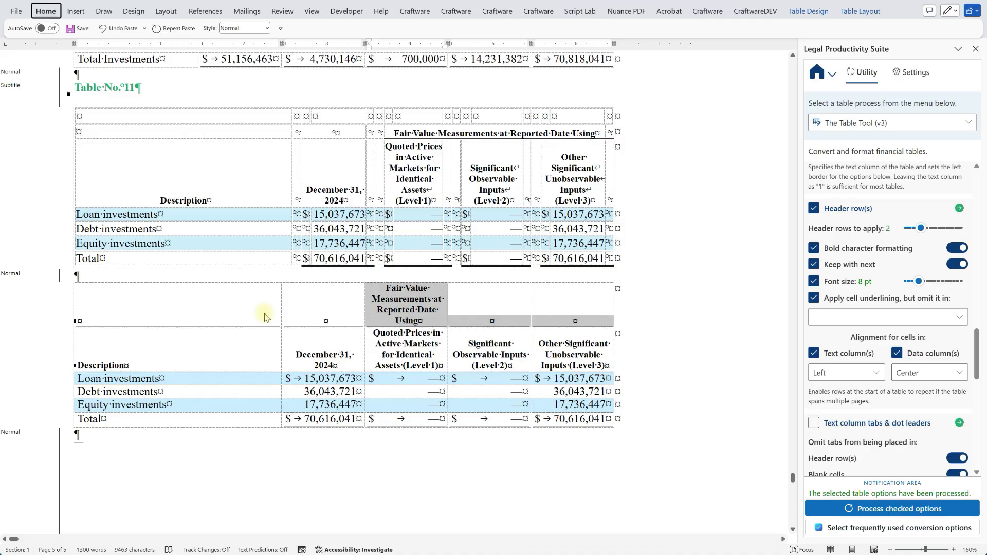
key("j")
key("l")
key("m")
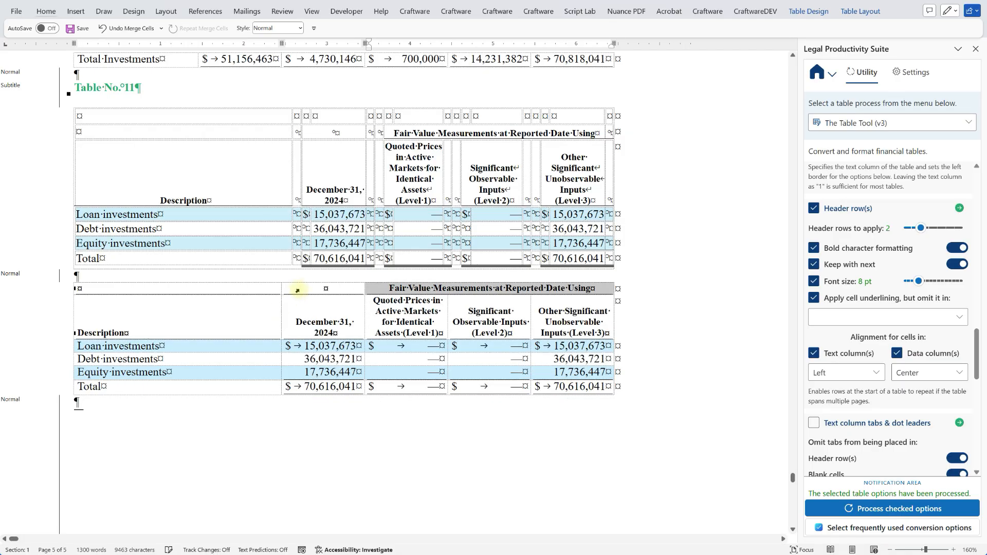
Step: Remove the paragraph borders from the two empty cells in the first header row of the converted Table No. 11
left_click_drag(330, 290, 276, 288)
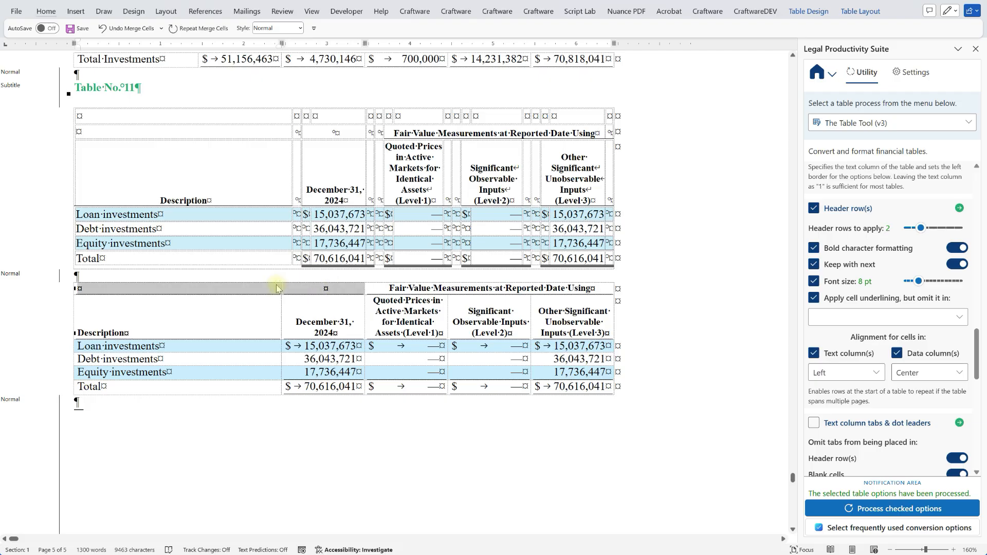
key("alt+o")
key("b")
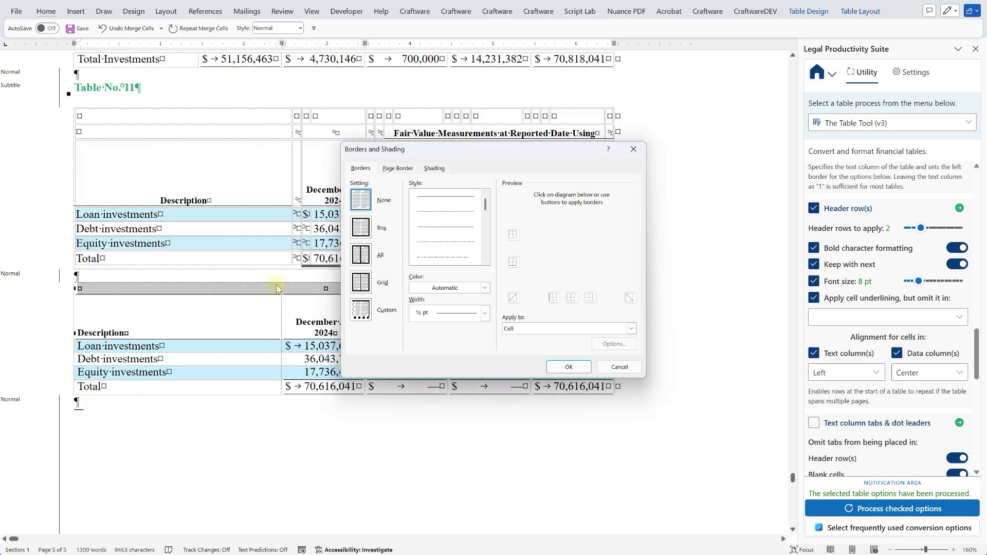
key("alt+l")
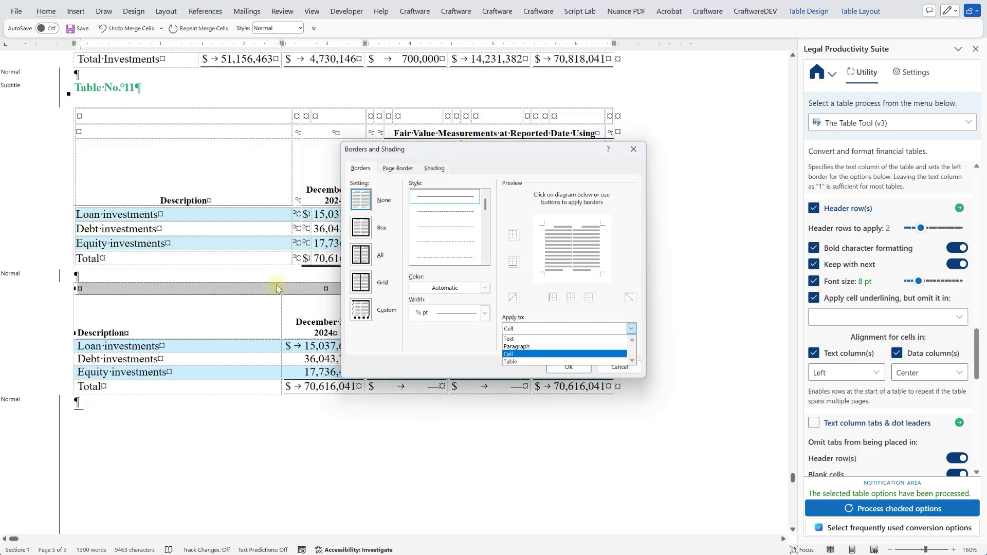
key("Up")
key("Return")
key("alt+n")
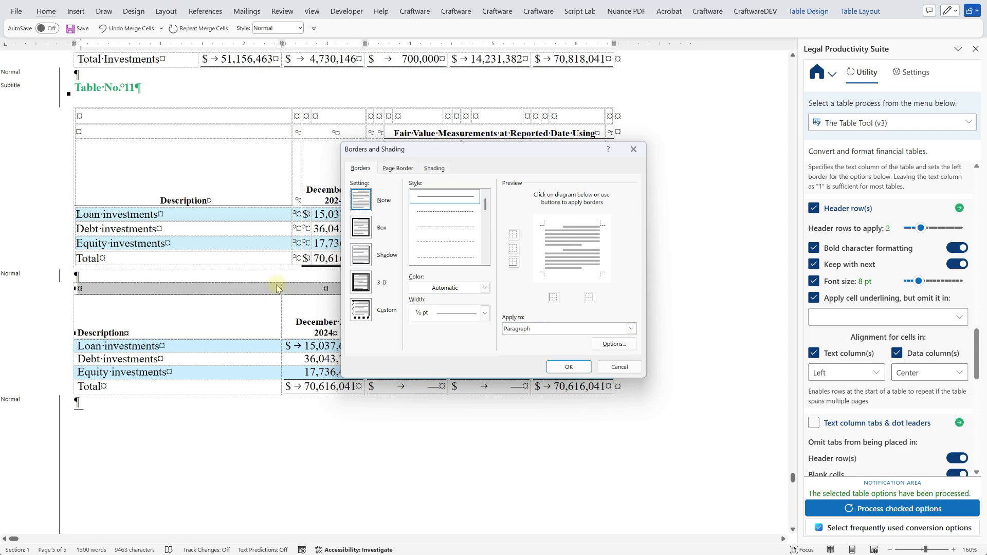
key("Return")
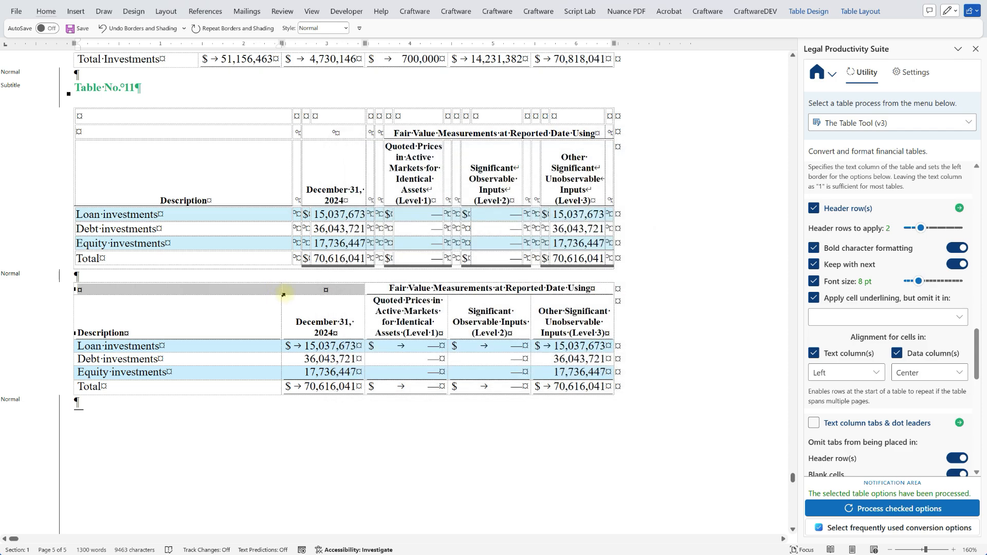
Step: Toggle the table gridlines to check the borders of the converted Table No. 11
key("Left")
key("alt+j")
key("l")
key("g")
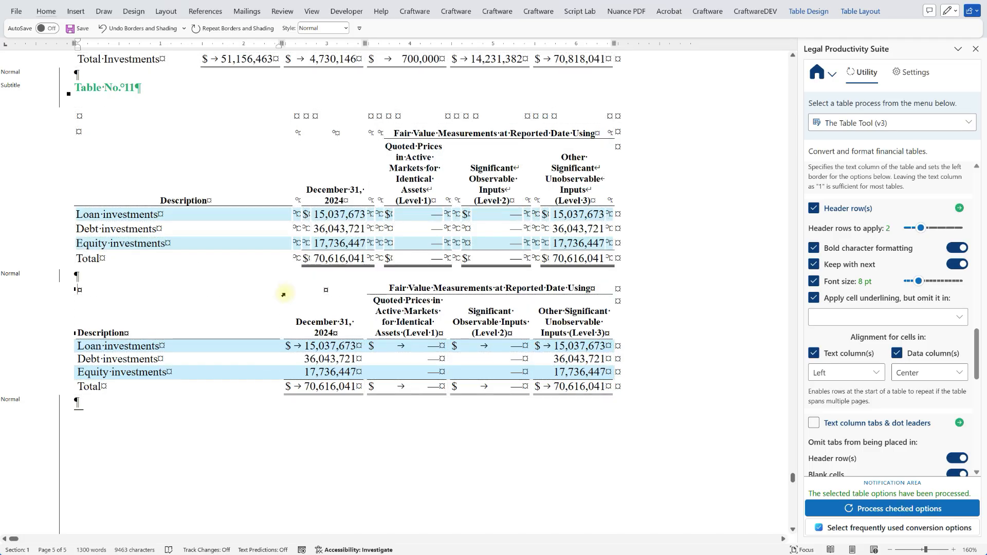
key("alt+j")
key("l")
key("t")
key("g")
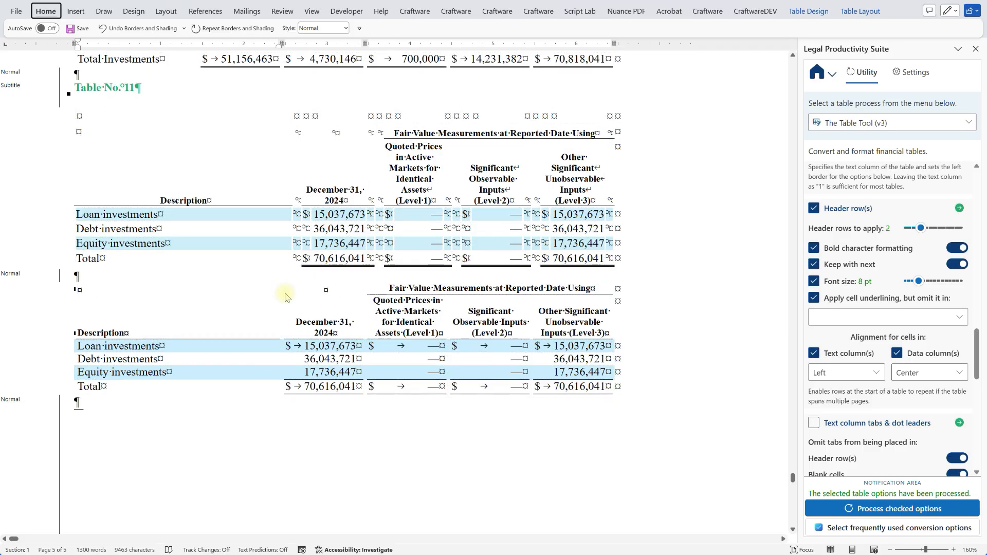